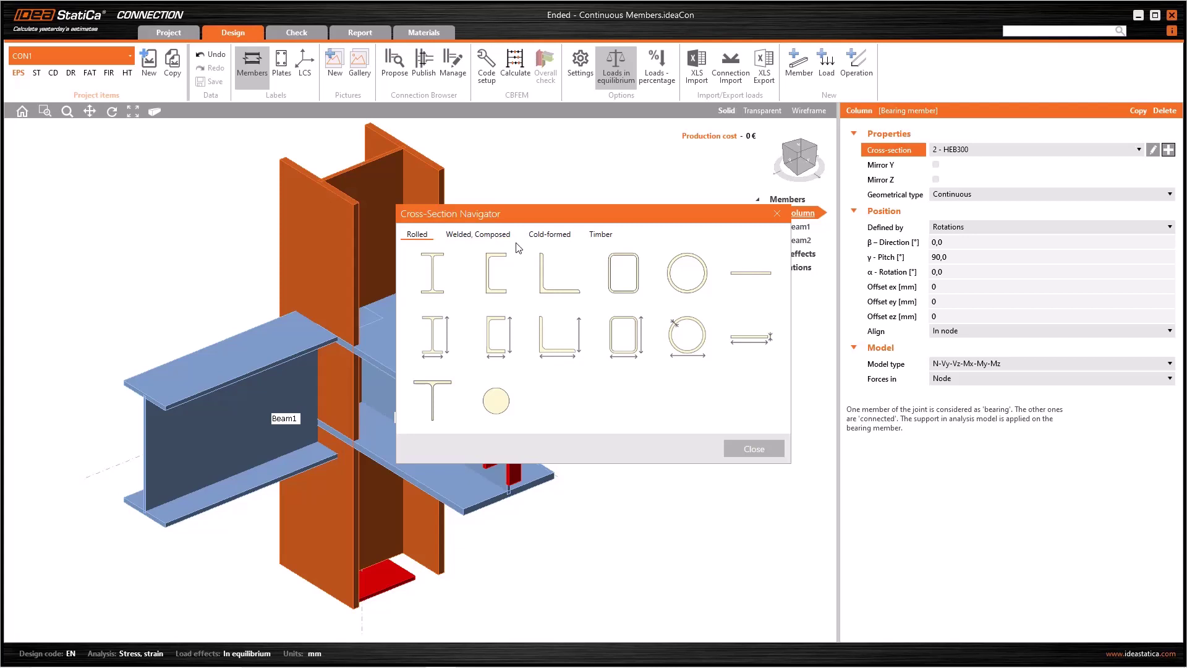
# Step: Switch the Cross-Section Navigator from Rolled to the Welded, Composed shapes list
pyautogui.click(492, 238)
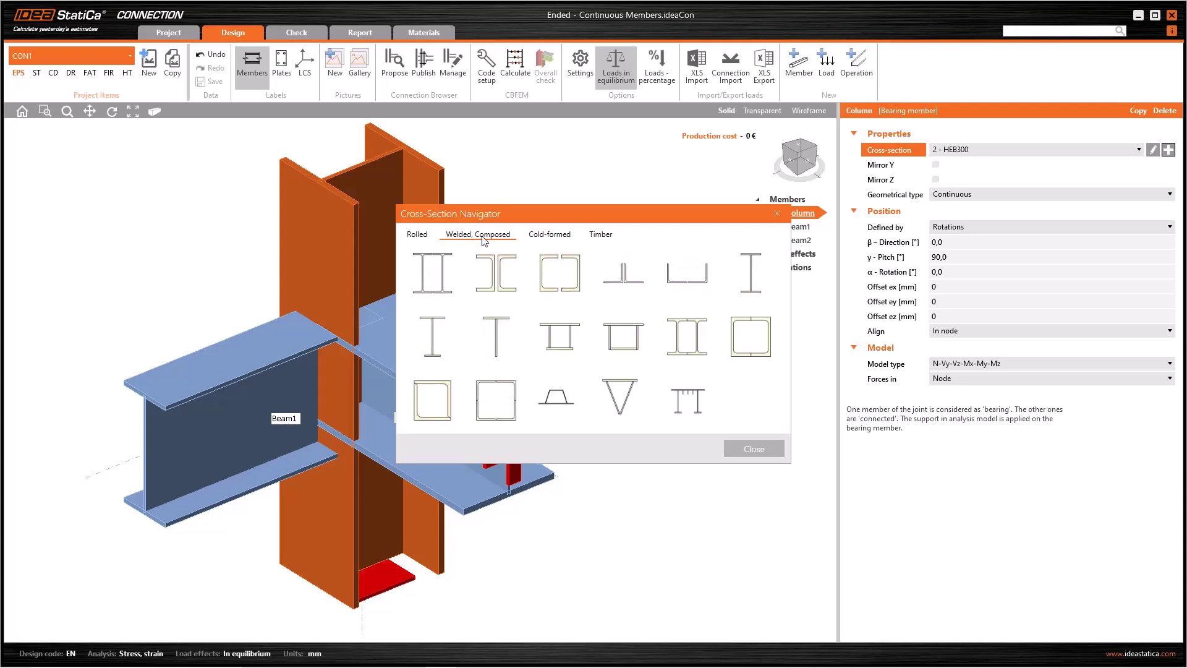
# Step: Start a general steel cross-section whose first component is a rolled HEB300 in S 355
pyautogui.click(690, 406)
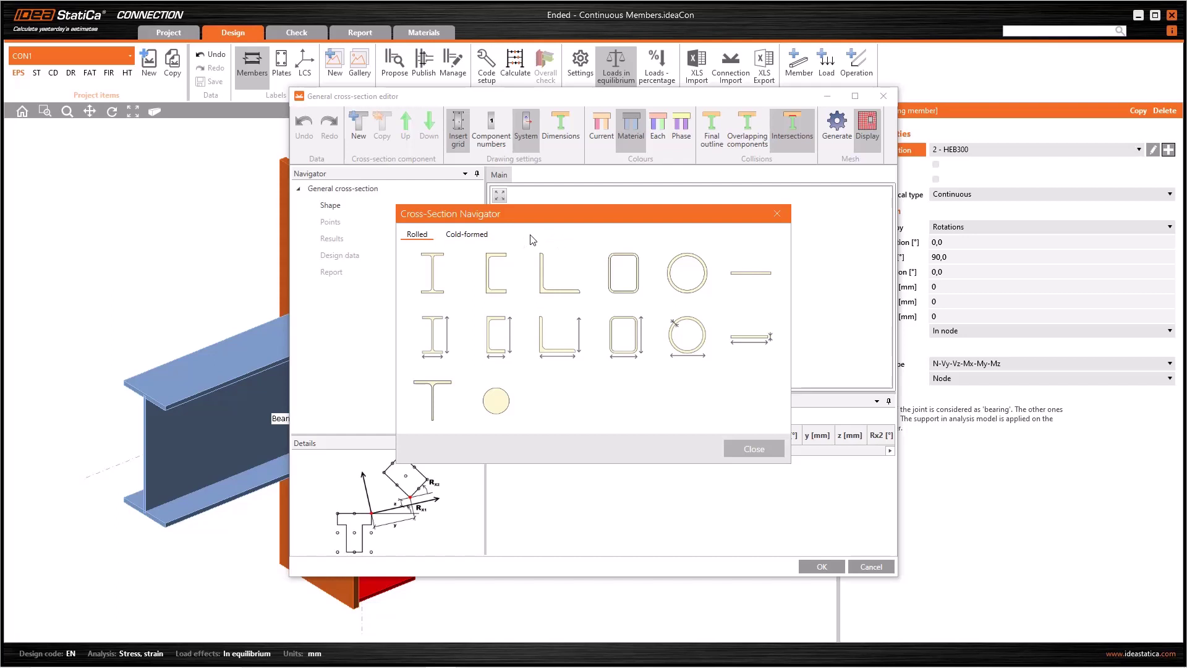
pyautogui.click(435, 282)
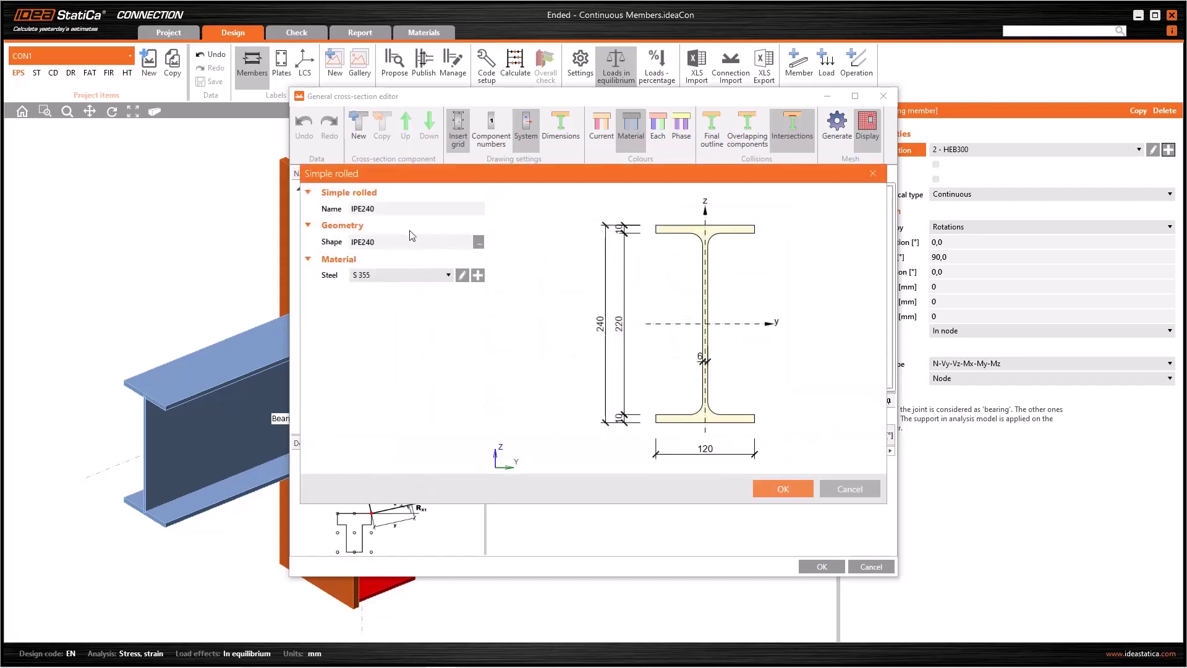
pyautogui.click(481, 243)
pyautogui.click(526, 190)
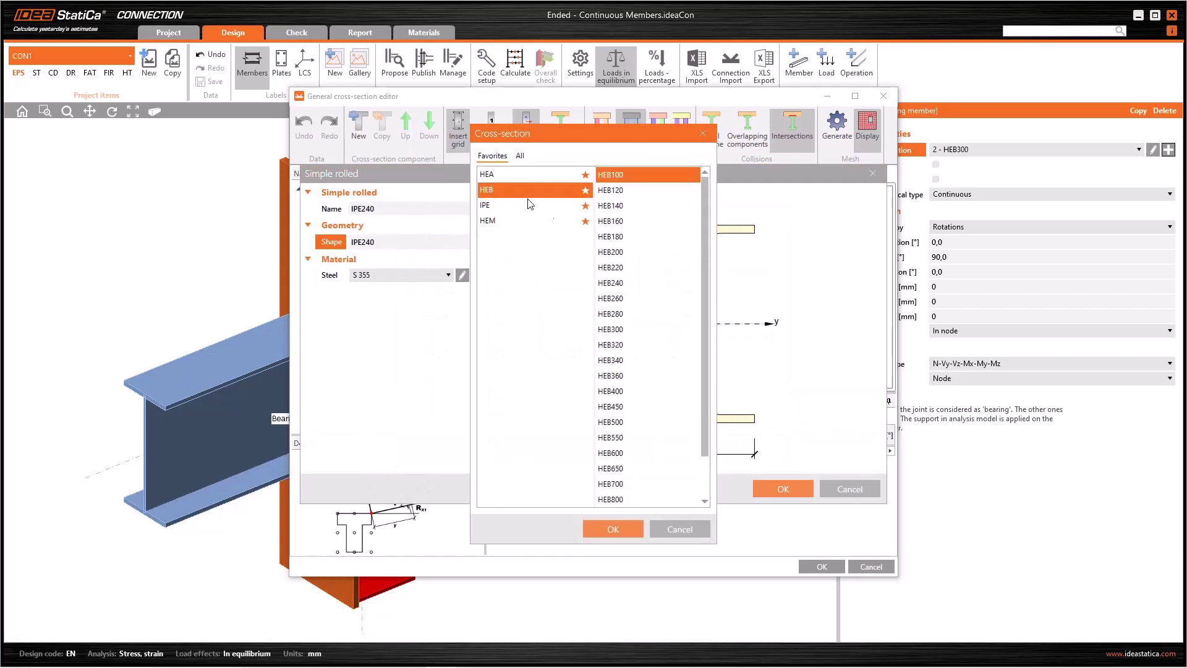
pyautogui.click(619, 329)
pyautogui.click(614, 529)
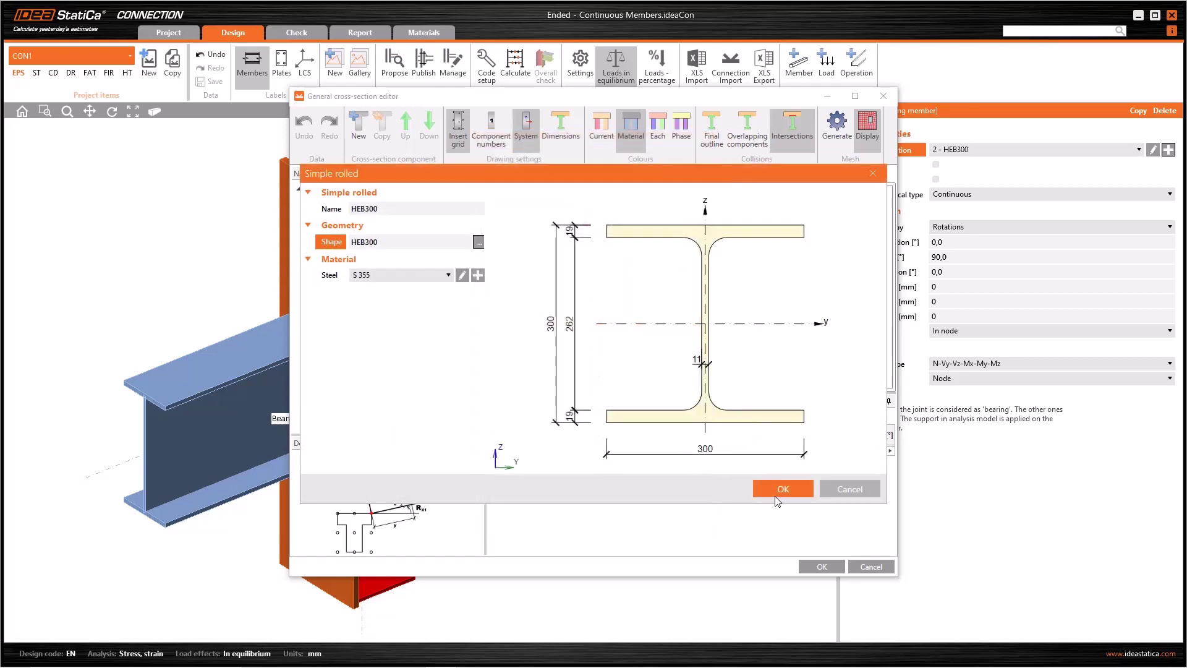
pyautogui.click(783, 489)
pyautogui.click(855, 96)
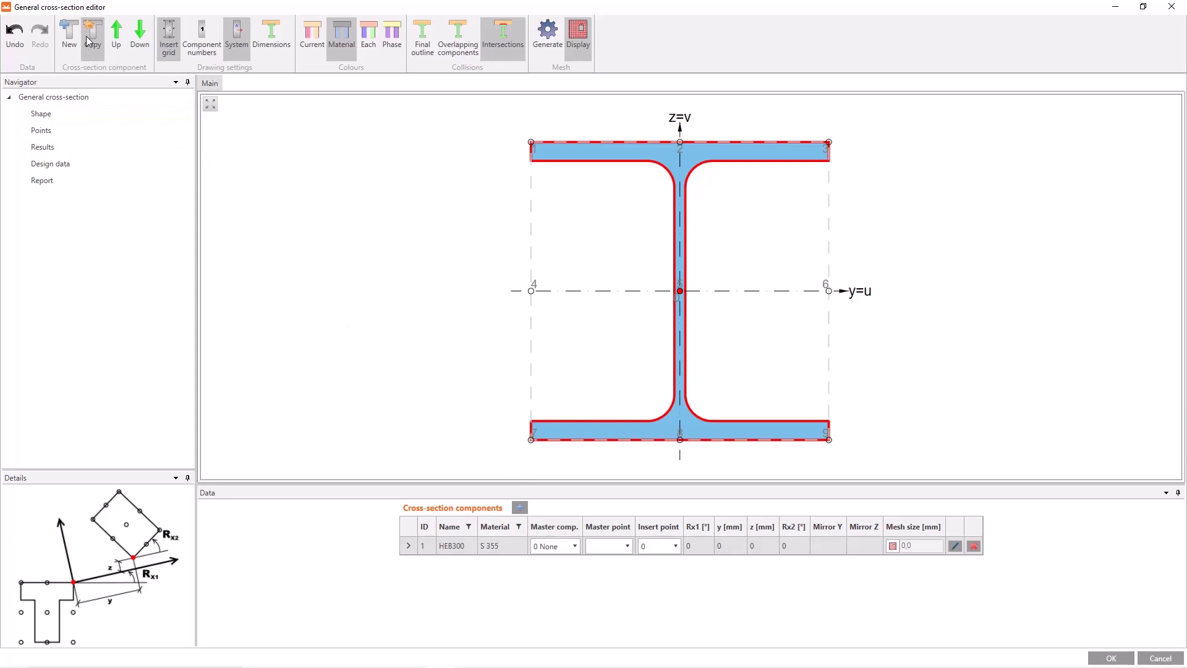
# Step: Add a flat plate component with width b changed from 200 to 290 mm (Plate 10, 290)
pyautogui.click(519, 507)
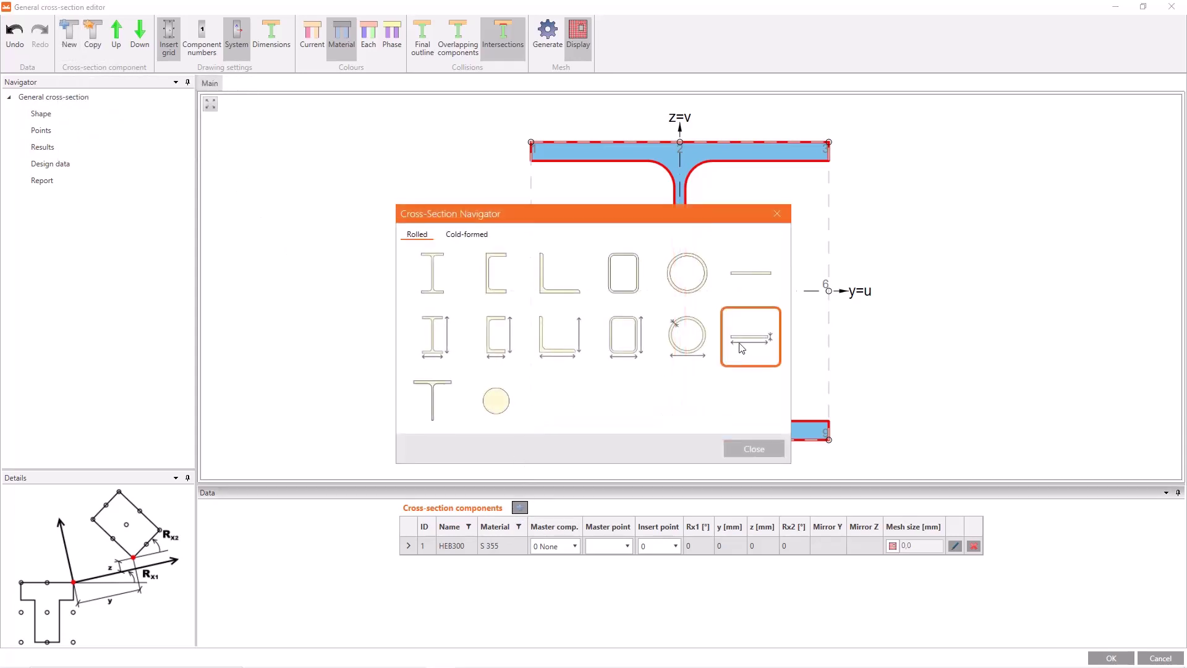
pyautogui.click(741, 348)
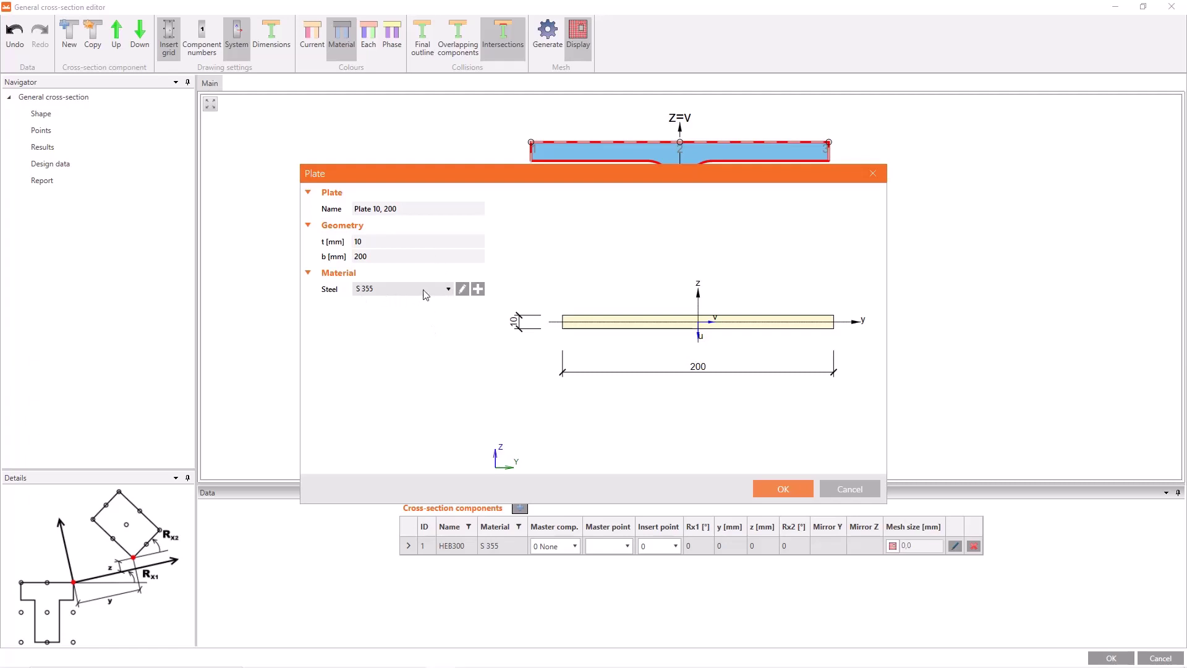
pyautogui.click(425, 256)
pyautogui.doubleClick(425, 257)
pyautogui.write('290')
pyautogui.click(781, 488)
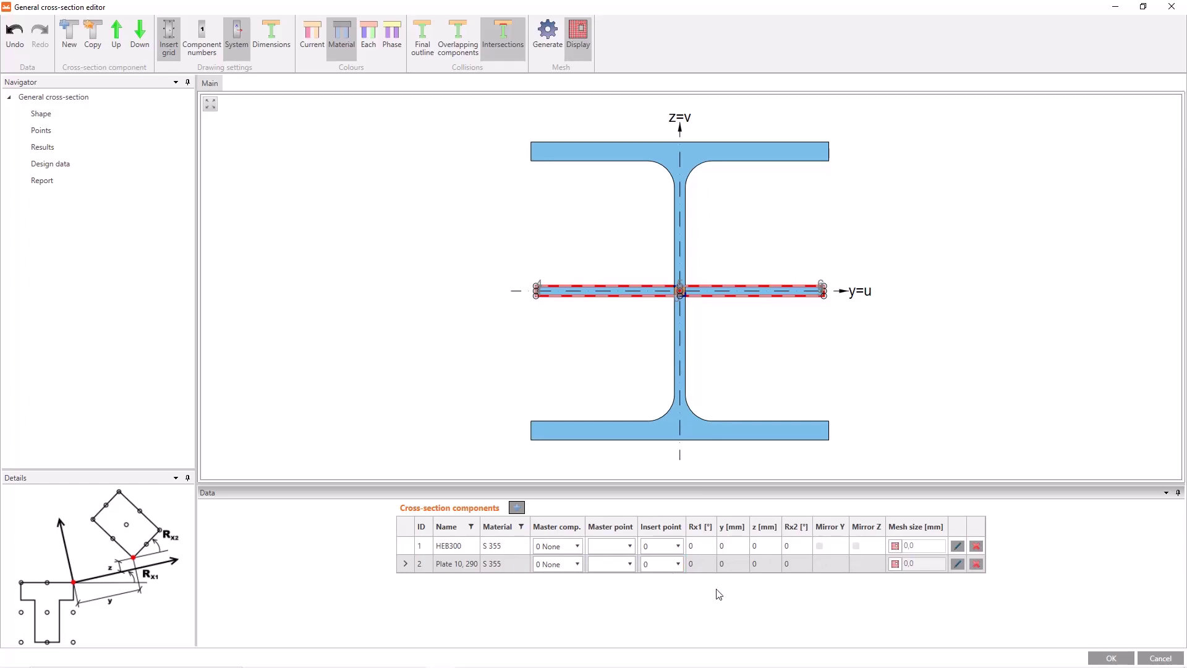
pyautogui.click(702, 565)
pyautogui.write('90')
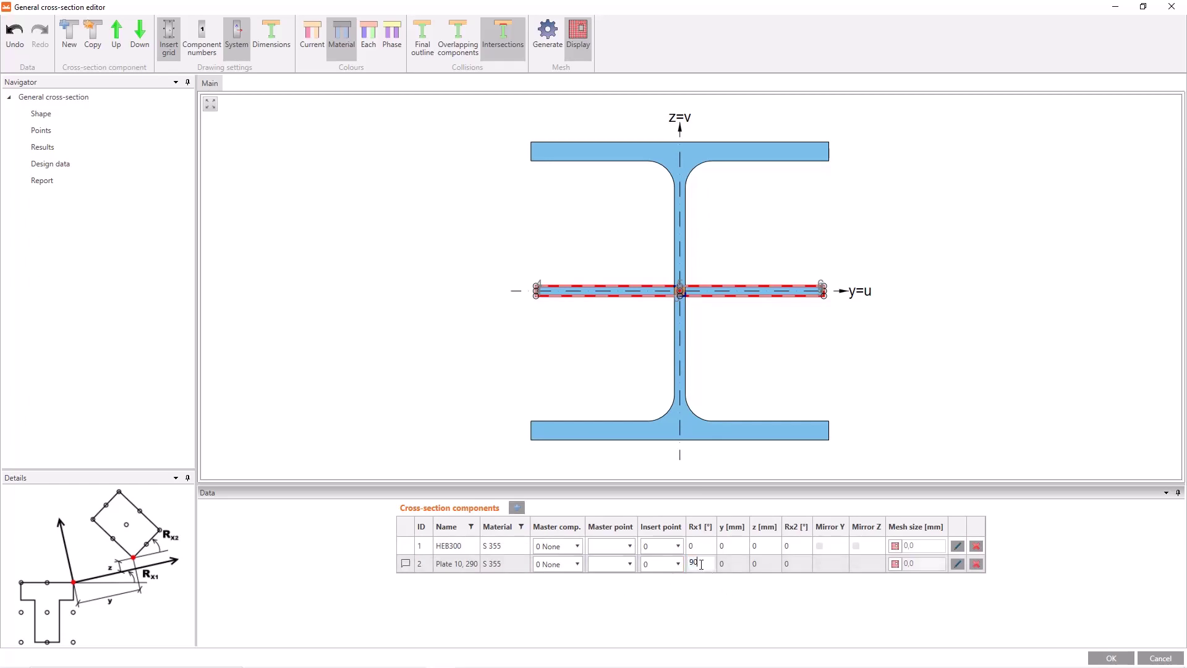
pyautogui.press('Tab')
pyautogui.press('Tab')
pyautogui.write('150')
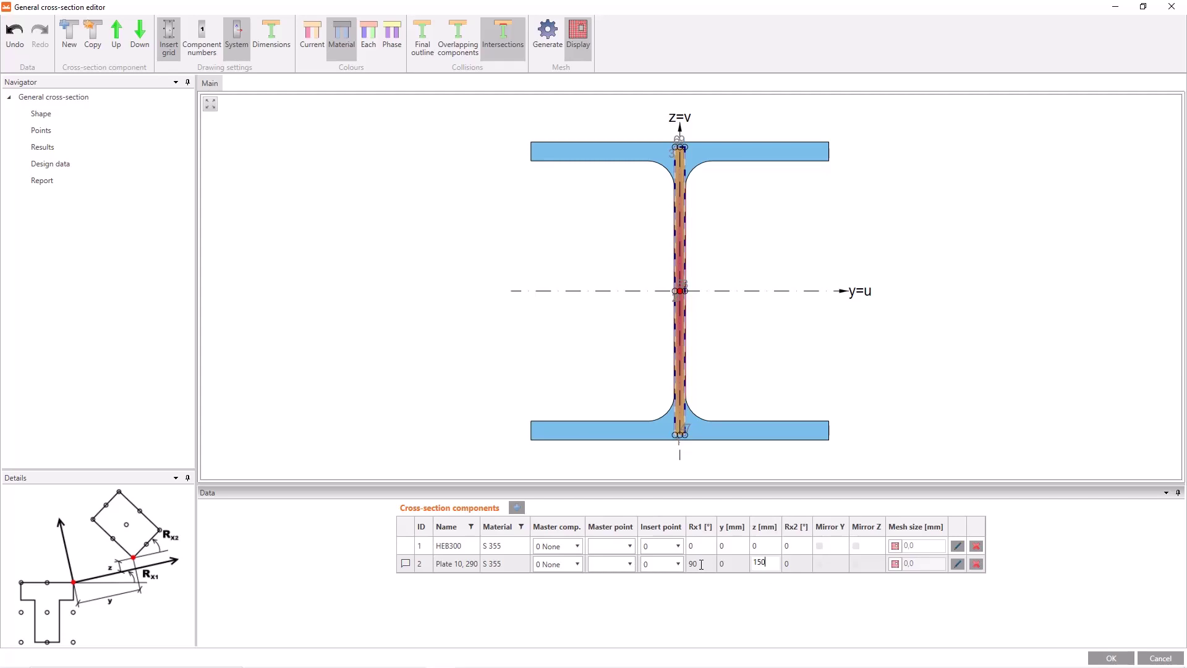
pyautogui.press('Tab')
pyautogui.click(702, 564)
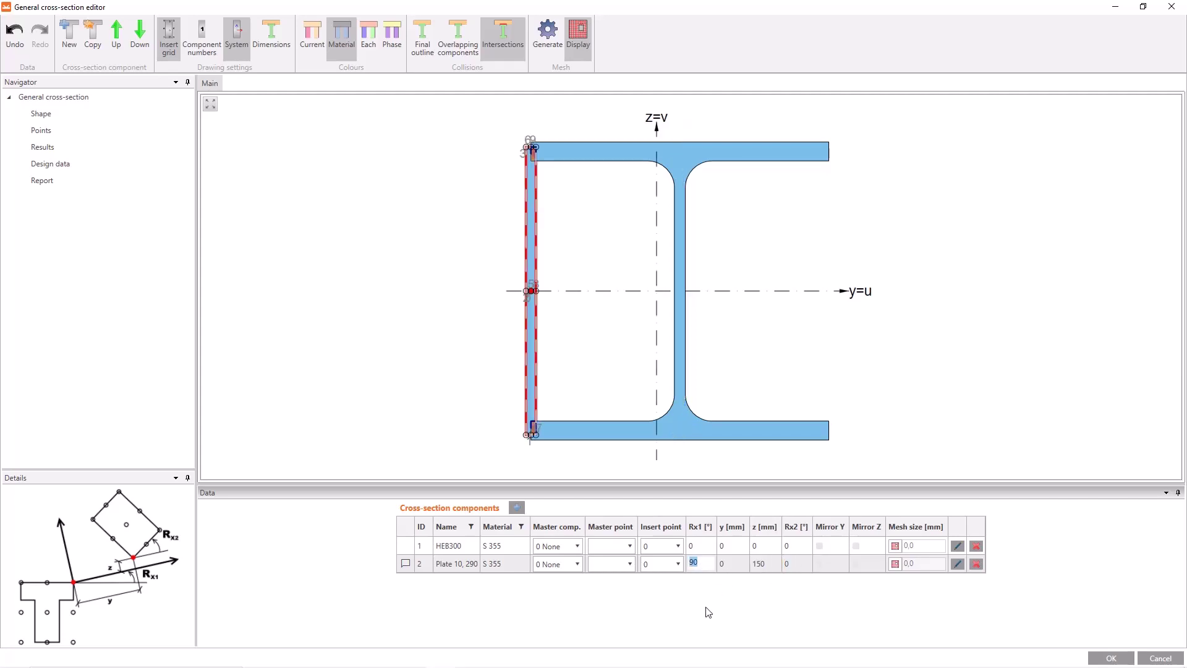
pyautogui.write('0')
pyautogui.press('Tab')
pyautogui.press('Tab')
pyautogui.write('0')
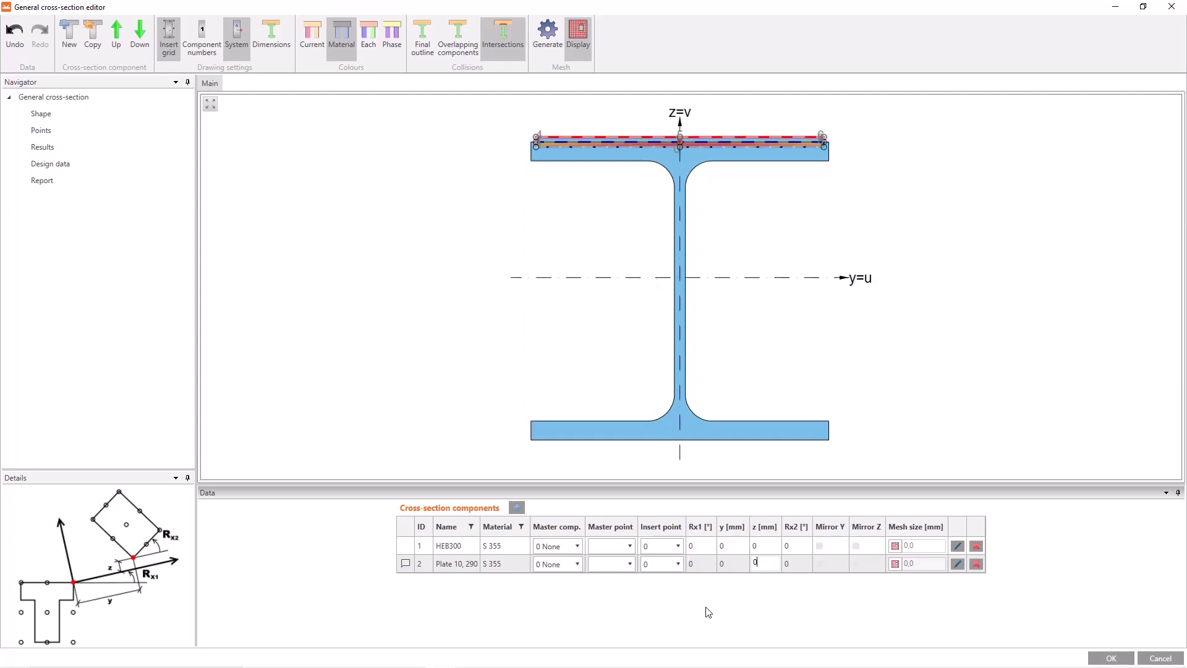
pyautogui.click(743, 565)
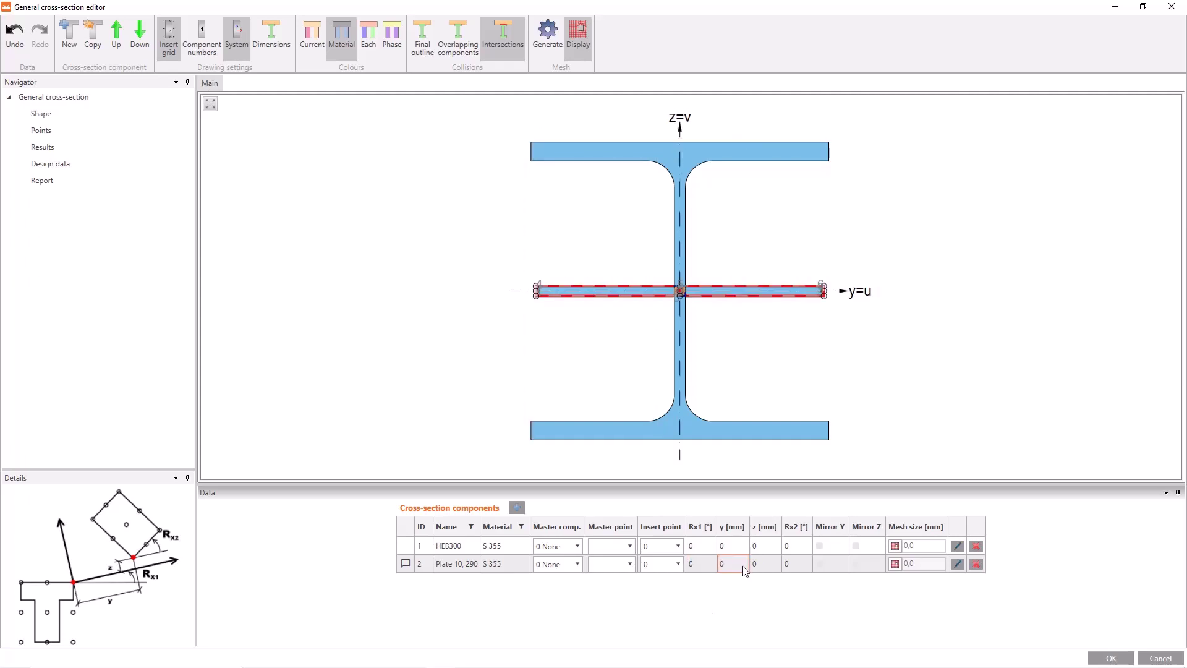
# Step: Set component 1 HEB300 as the master component of Plate 10, 290
pyautogui.click(574, 565)
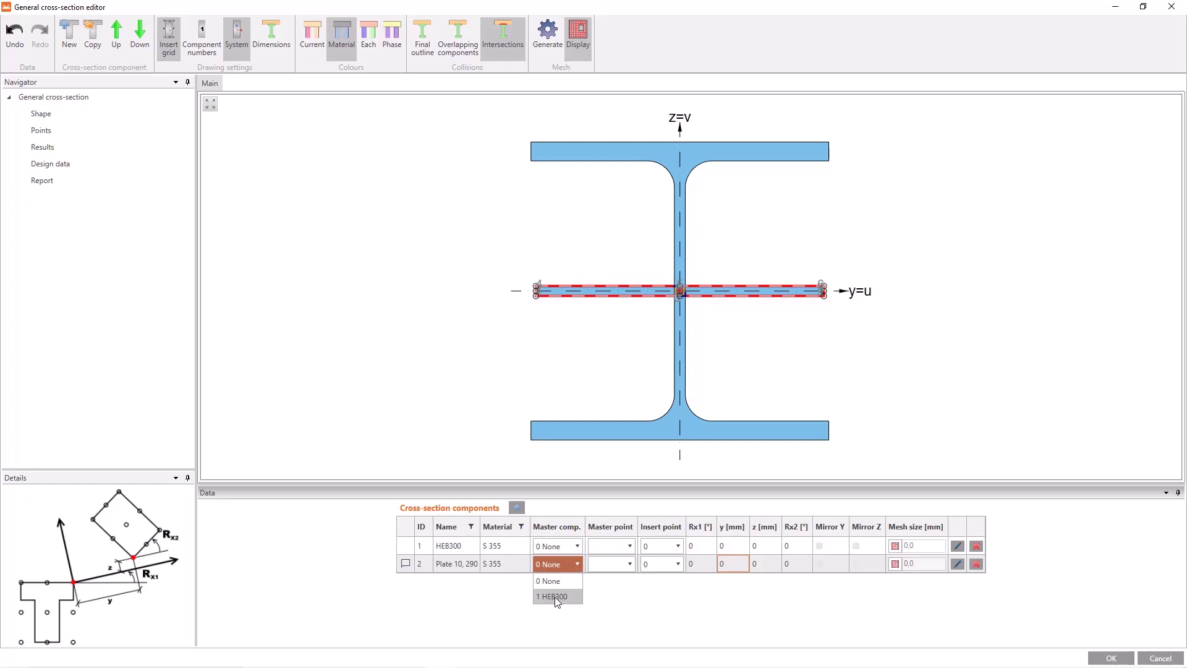
pyautogui.click(573, 597)
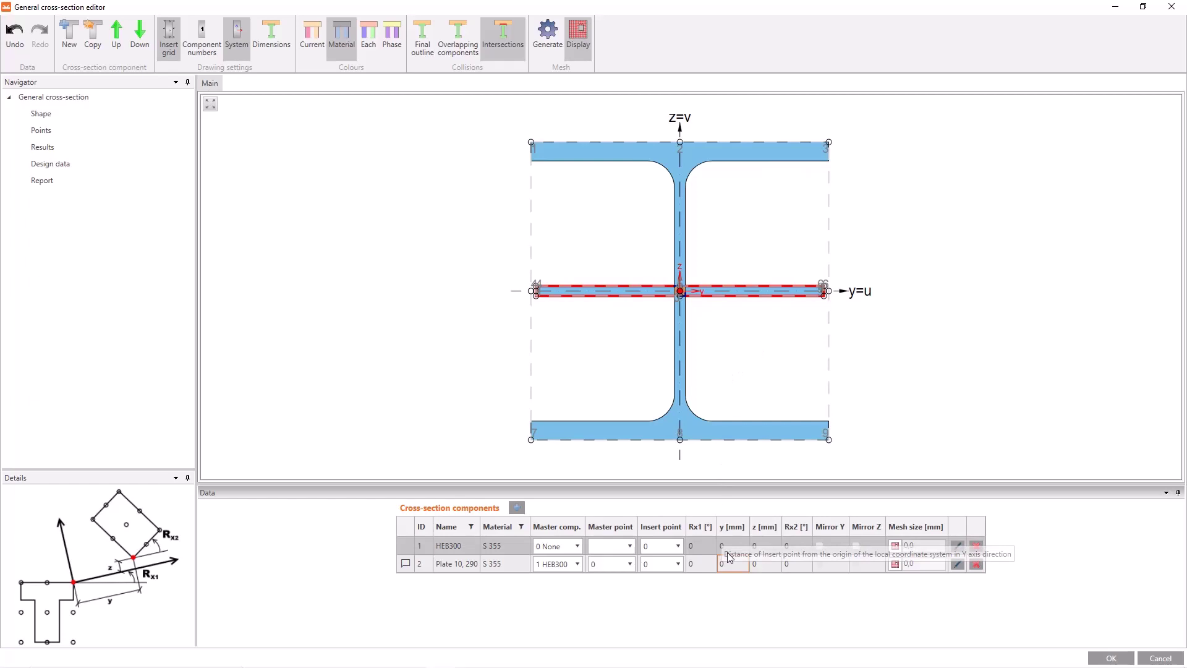
# Step: Attach the plate to HEB300 master point 3 using plate insert point 1
pyautogui.click(618, 564)
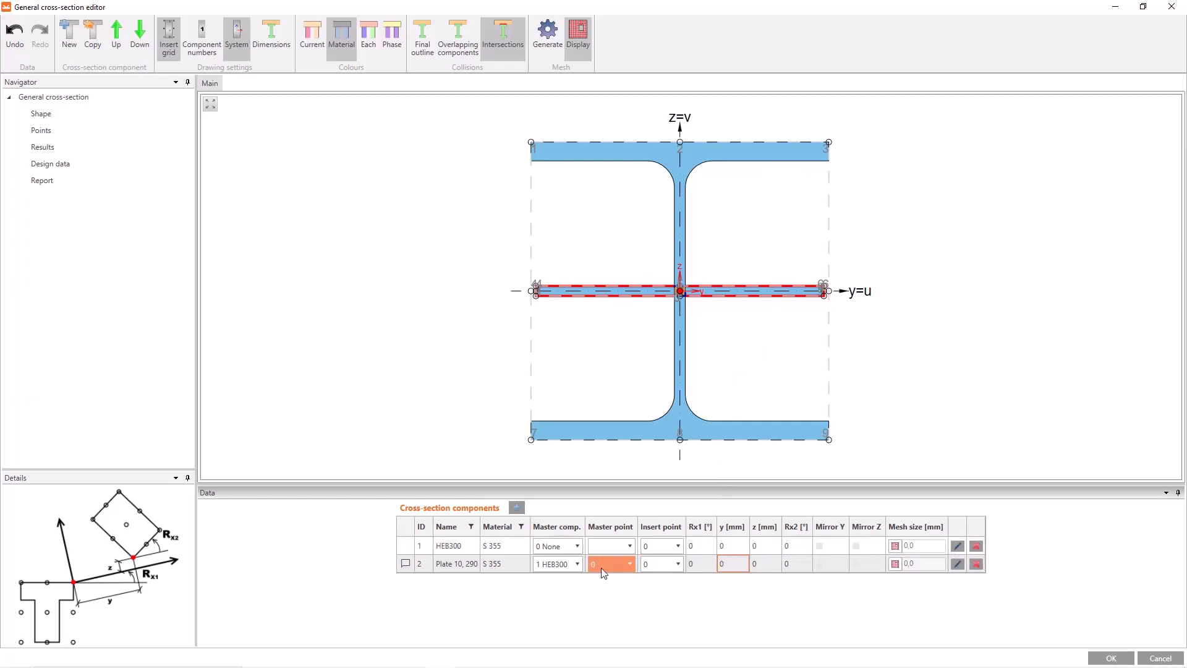
pyautogui.click(618, 564)
pyautogui.click(611, 484)
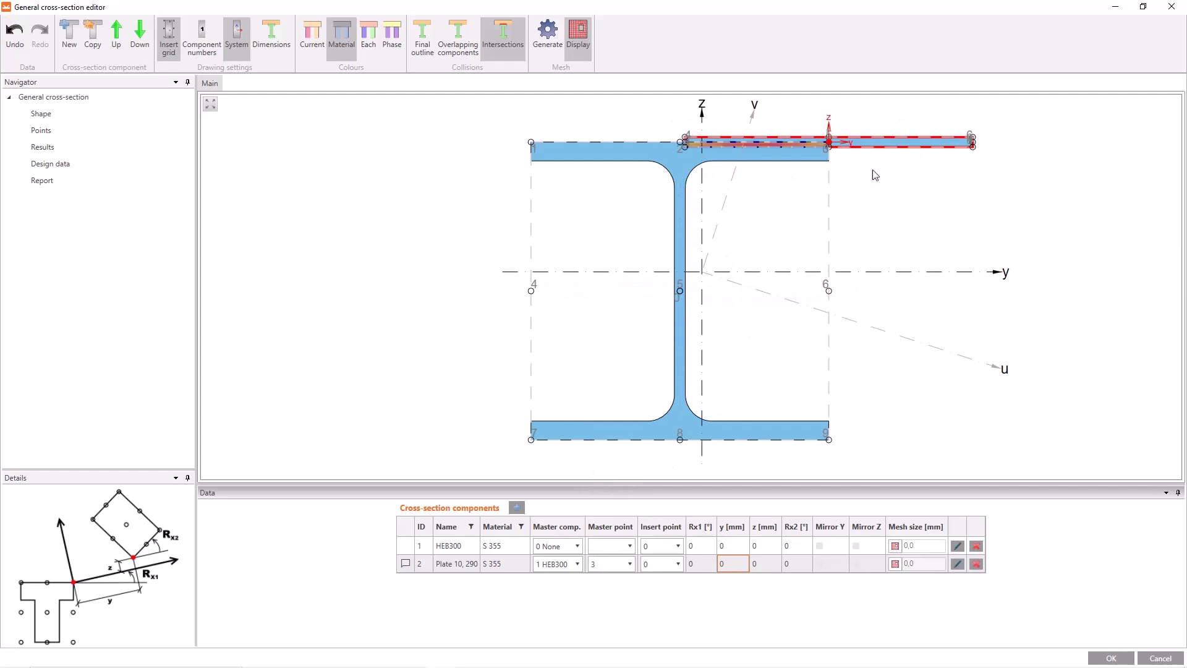
pyautogui.scroll(1, 829, 137)
pyautogui.scroll(1, 829, 138)
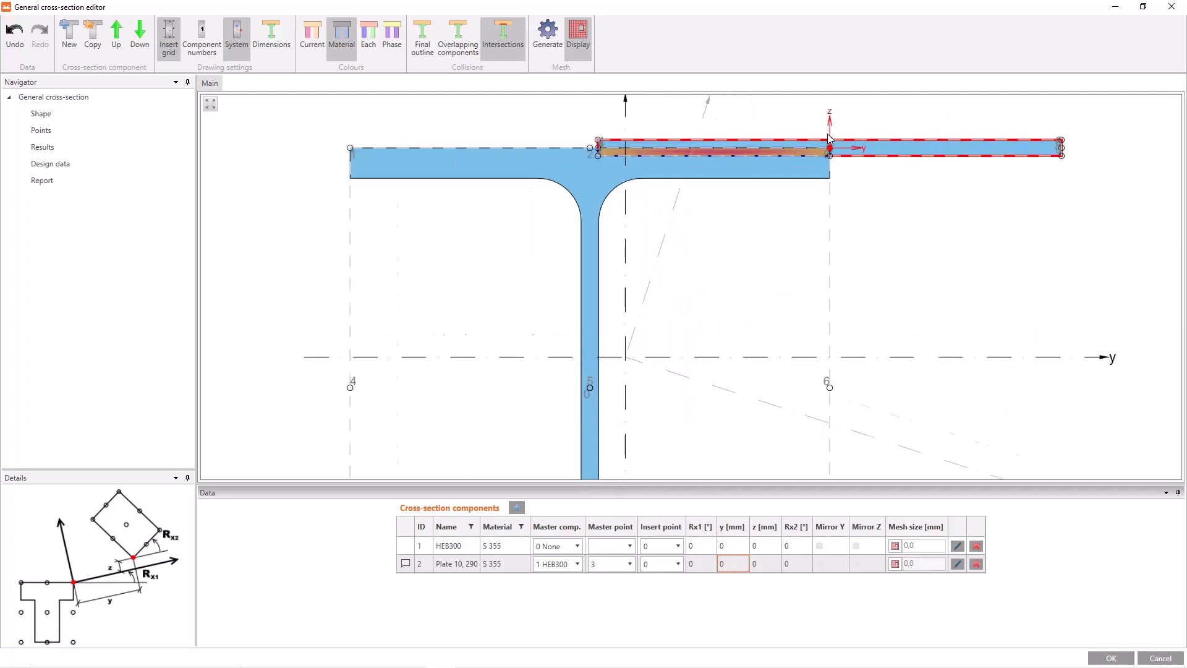
pyautogui.scroll(-2, 829, 139)
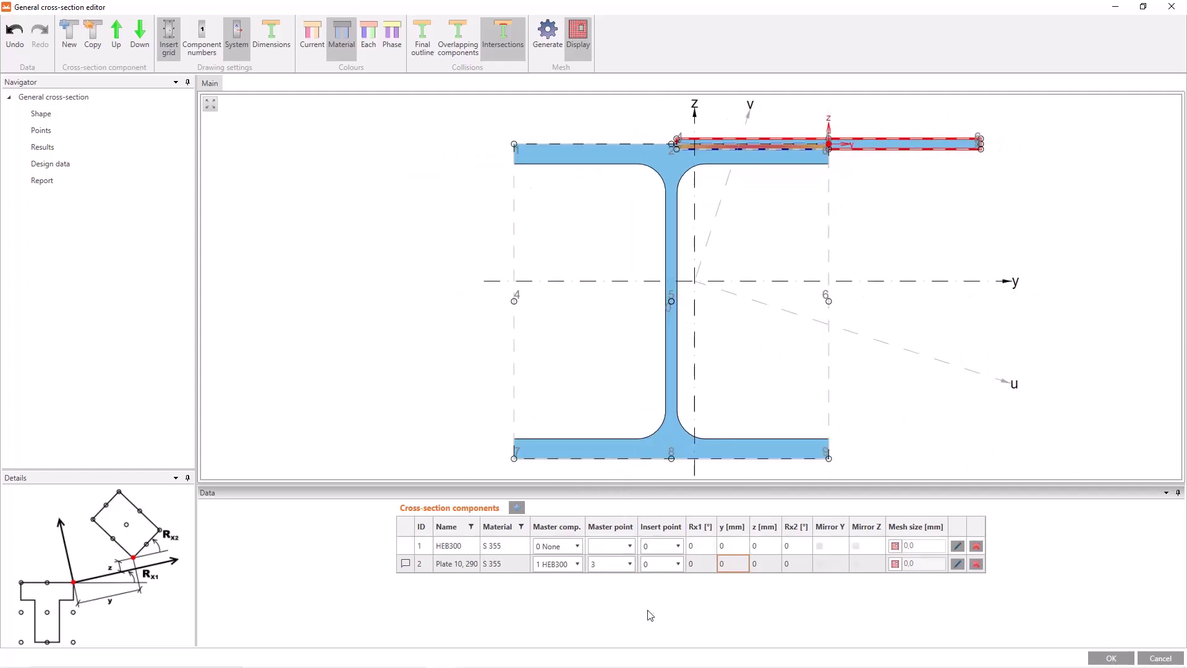
pyautogui.click(674, 565)
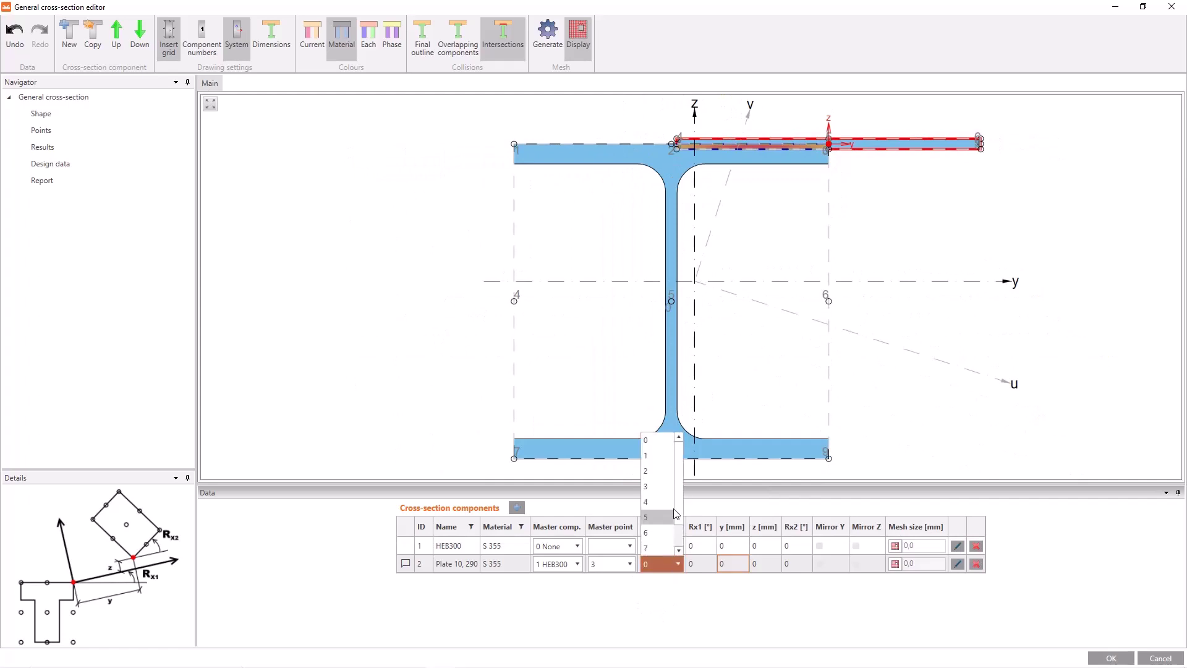
pyautogui.click(669, 455)
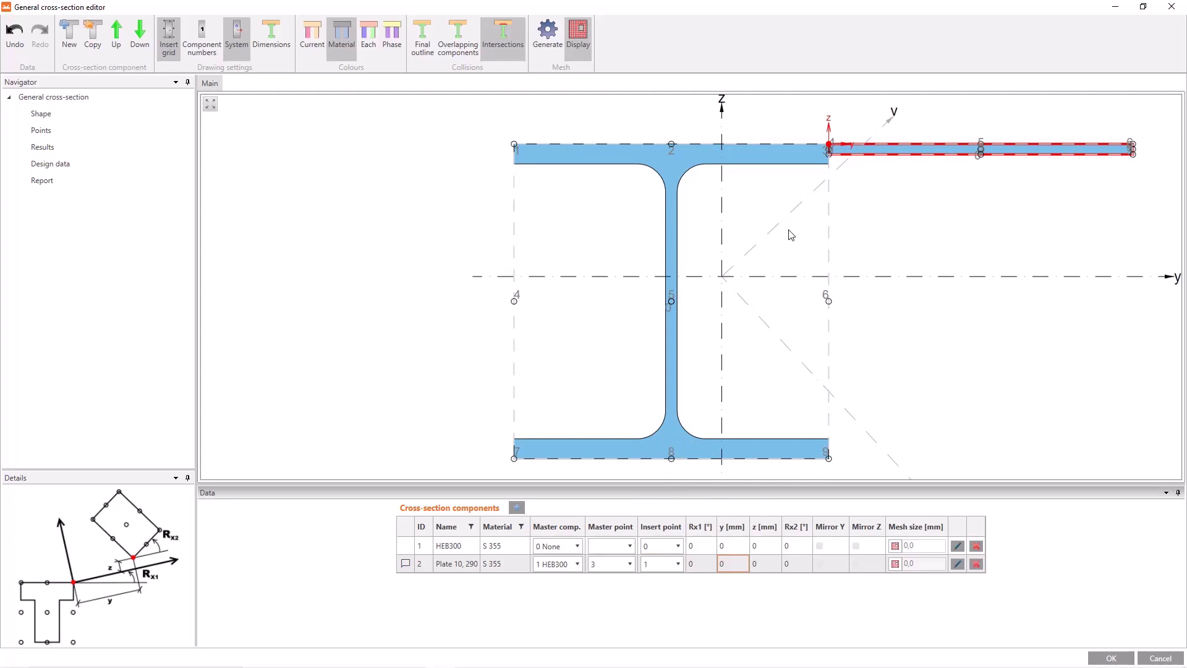
pyautogui.scroll(3, 702, 183)
# Step: Rotate the plate to -90° so it stands upright
pyautogui.click(701, 563)
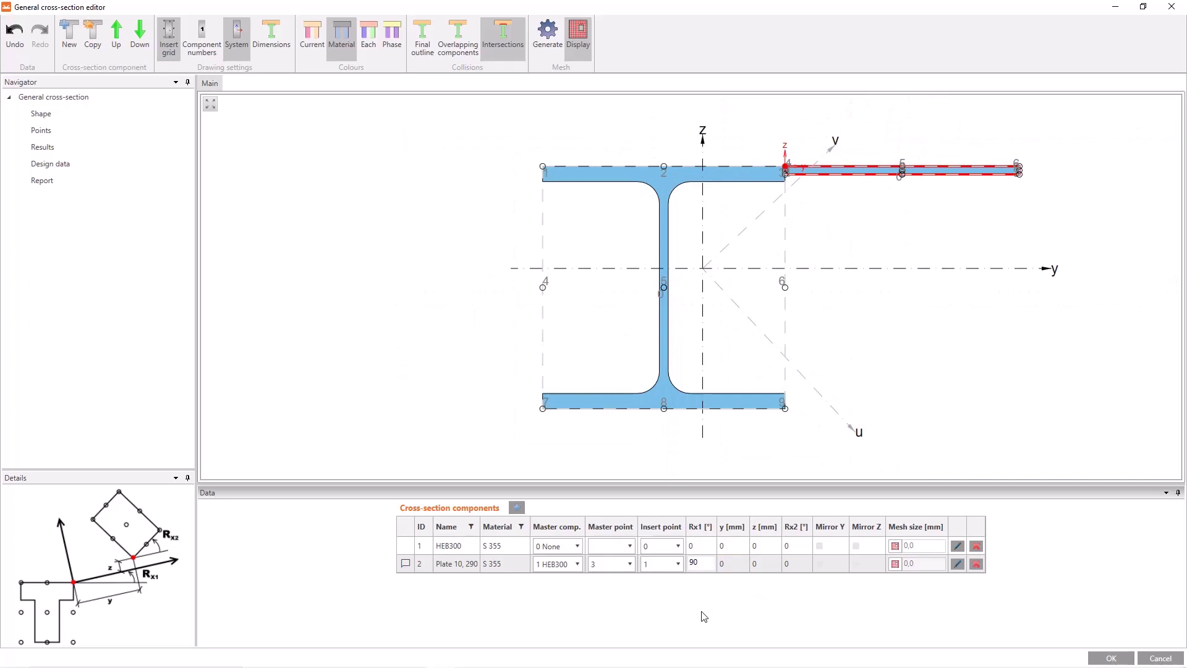
pyautogui.write('90')
pyautogui.press('Home')
pyautogui.write('-')
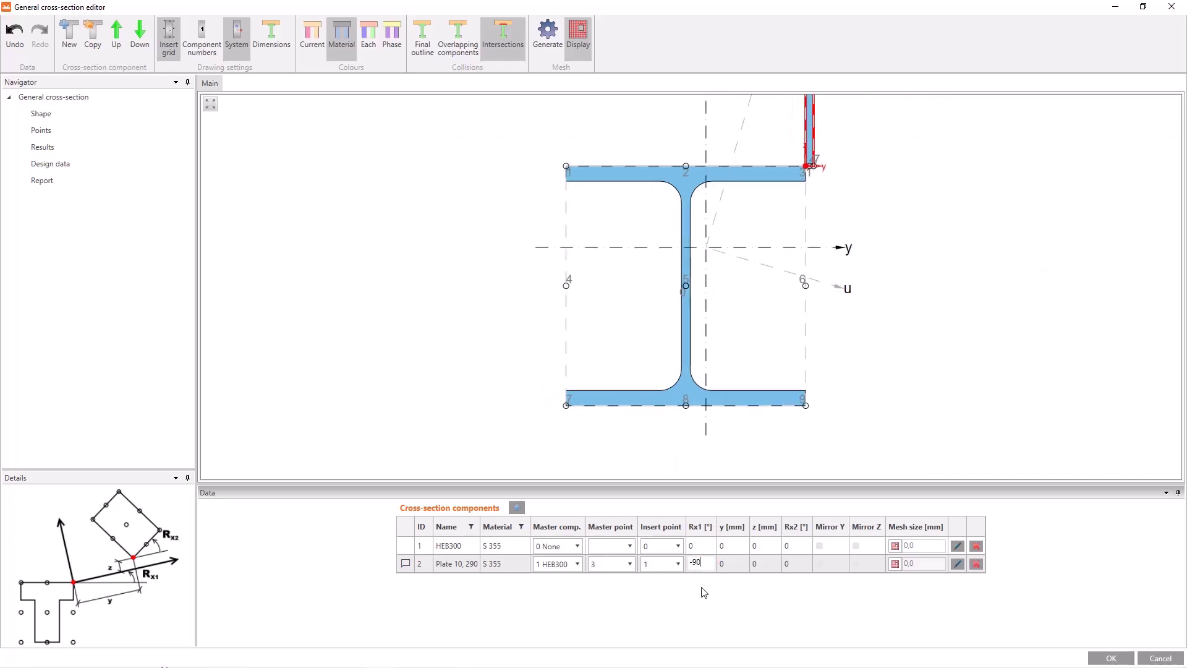
pyautogui.press('Tab')
pyautogui.scroll(3, 779, 162)
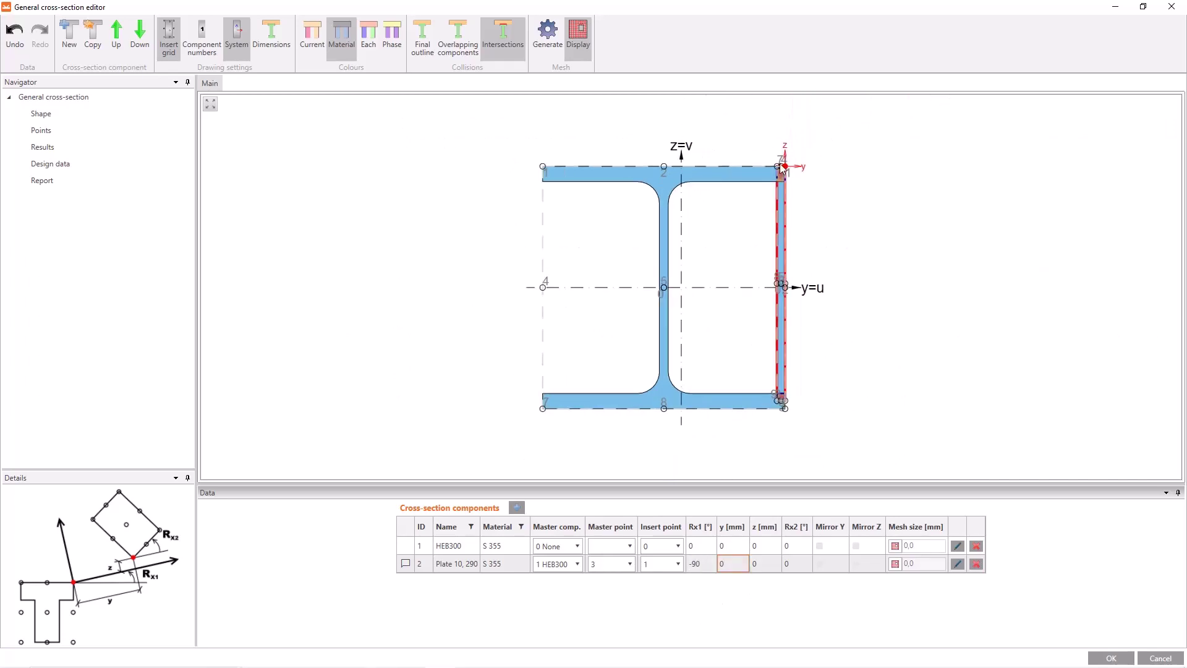
pyautogui.scroll(2, 779, 162)
pyautogui.scroll(-4, 779, 162)
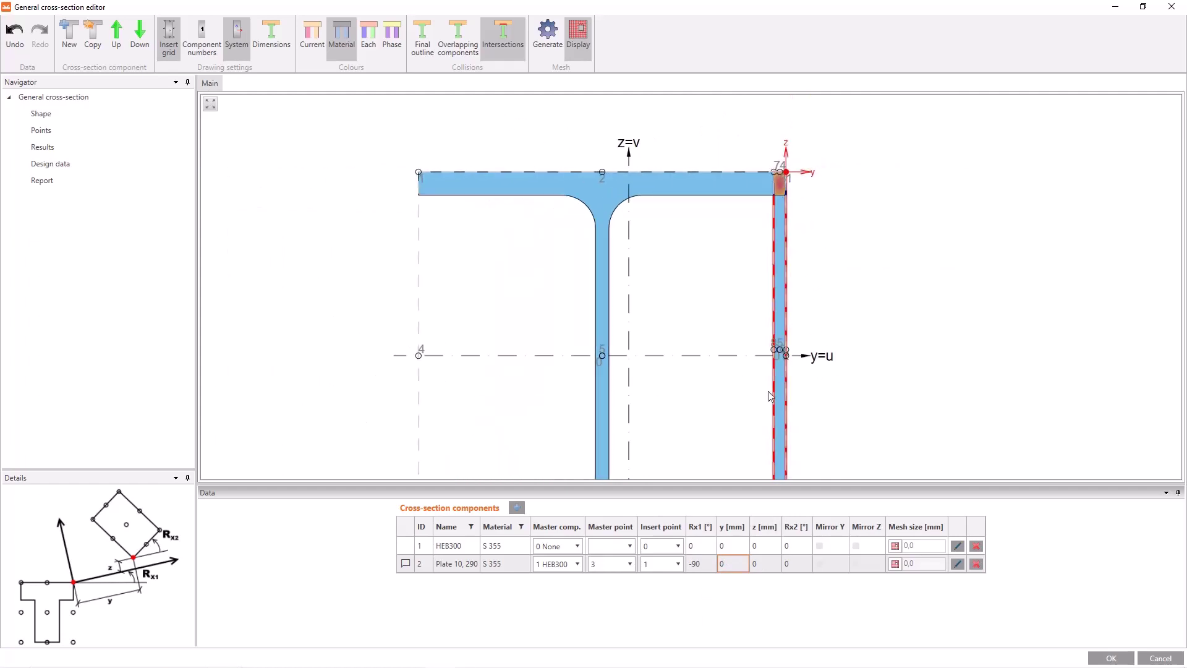
# Step: Change the plate's insert point to 7 and offset it 5 mm in y
pyautogui.click(662, 563)
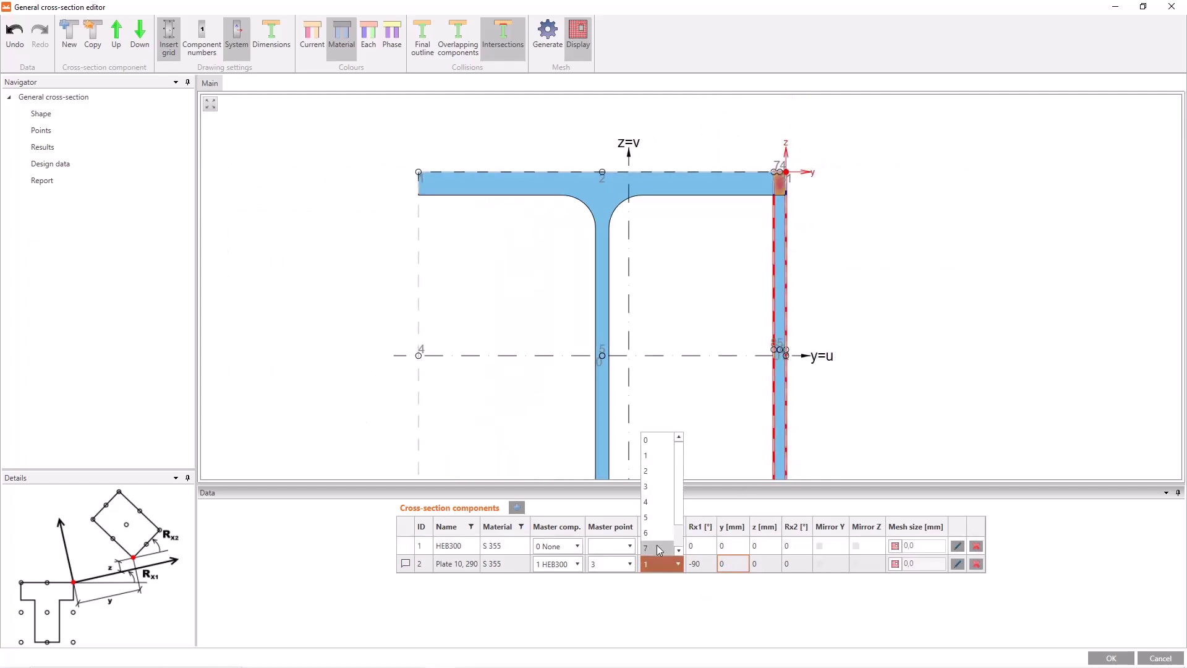
pyautogui.click(659, 544)
pyautogui.scroll(-2, 853, 323)
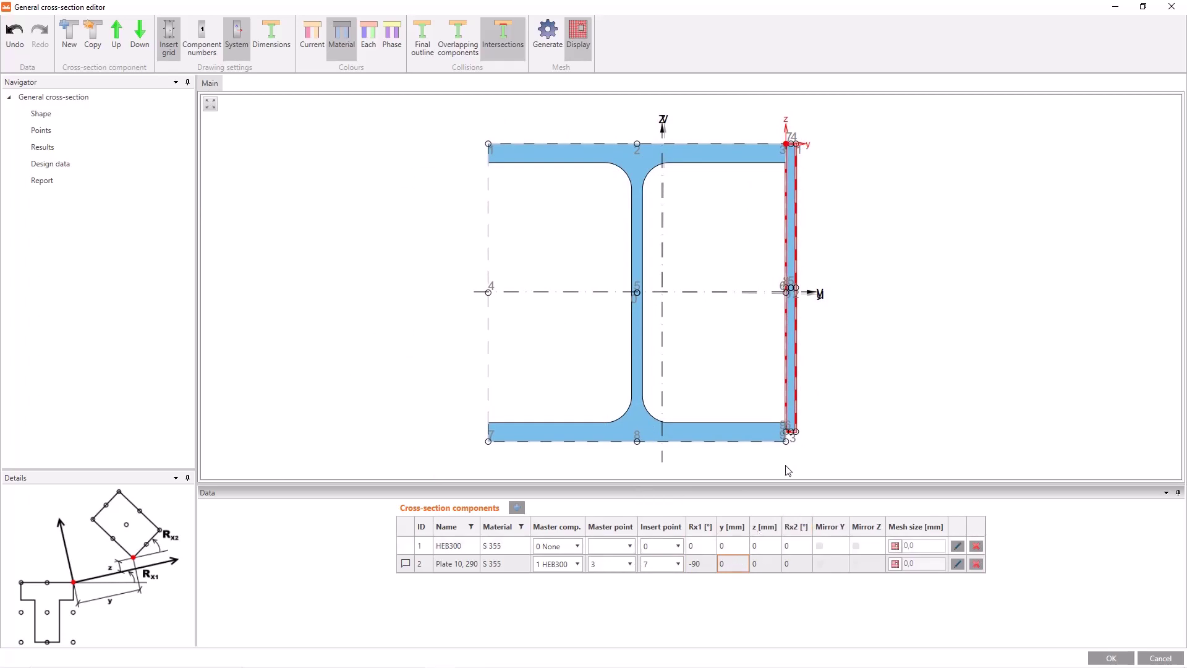
pyautogui.click(735, 565)
pyautogui.press('Tab')
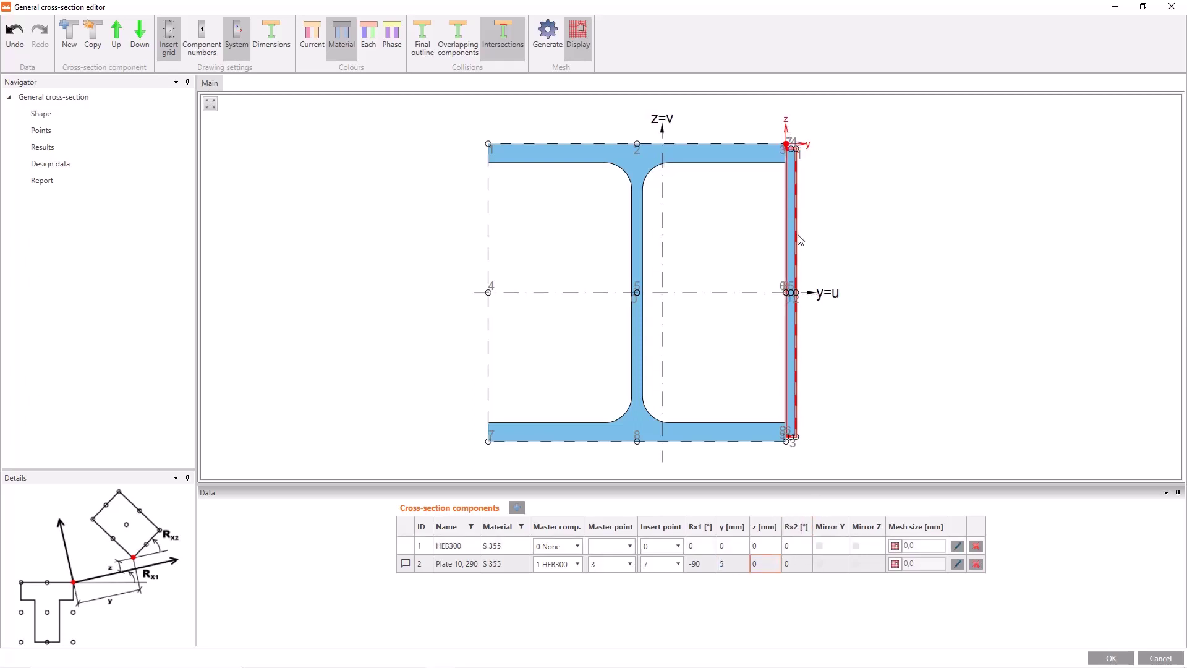
pyautogui.scroll(2, 800, 134)
pyautogui.scroll(-3, 799, 134)
pyautogui.scroll(1, 770, 254)
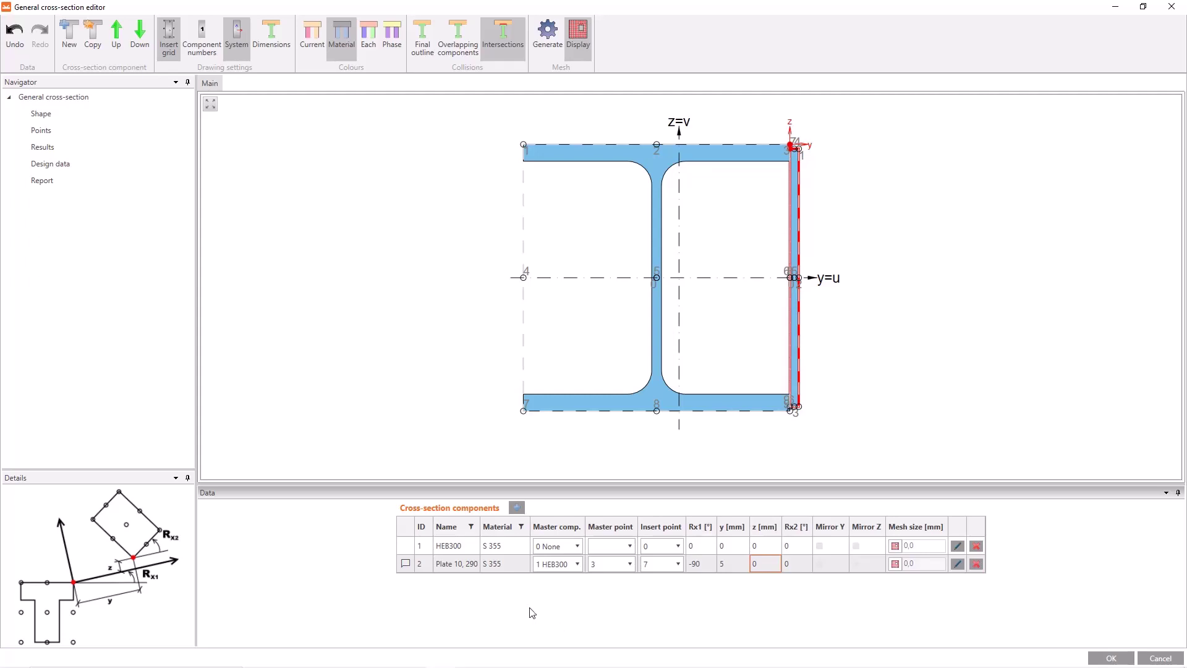
# Step: Copy the plate and place the copy at master point 1, insert point 1 on the left
pyautogui.click(101, 30)
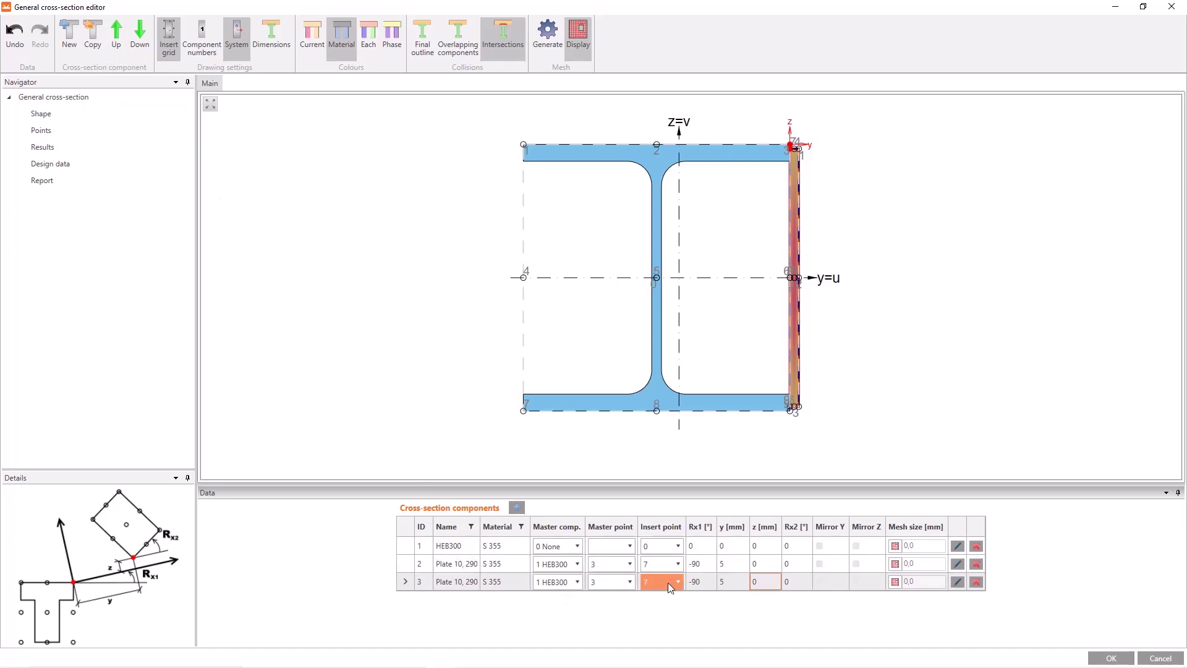
pyautogui.click(630, 582)
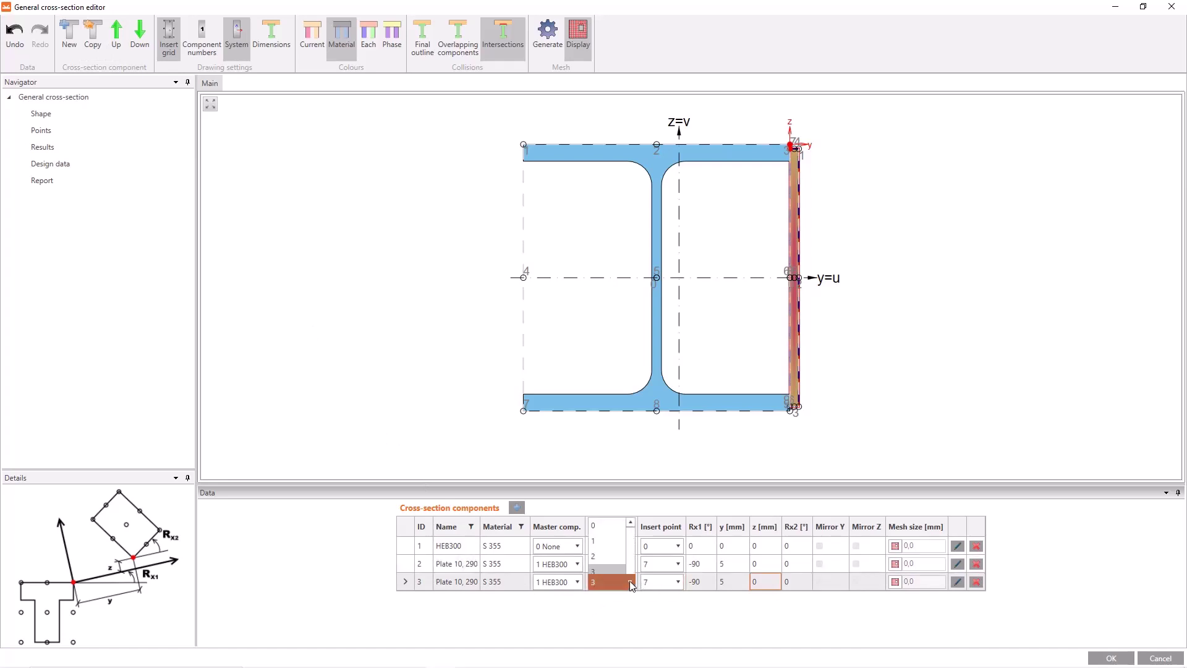
pyautogui.click(606, 474)
pyautogui.click(663, 581)
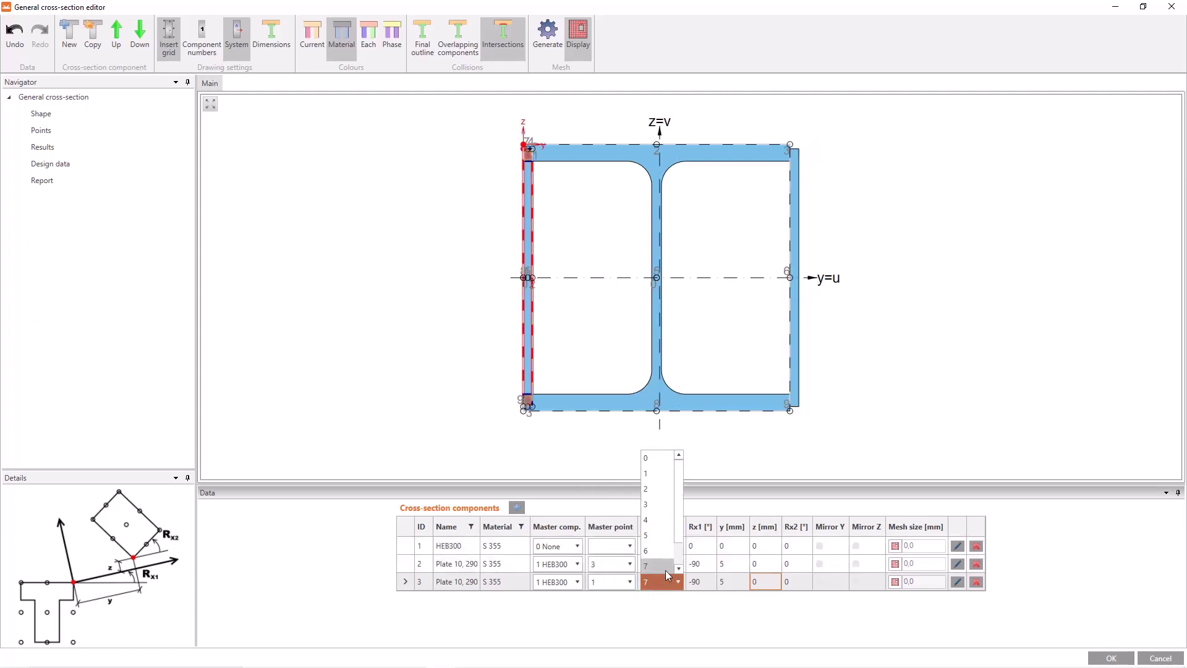
pyautogui.click(666, 476)
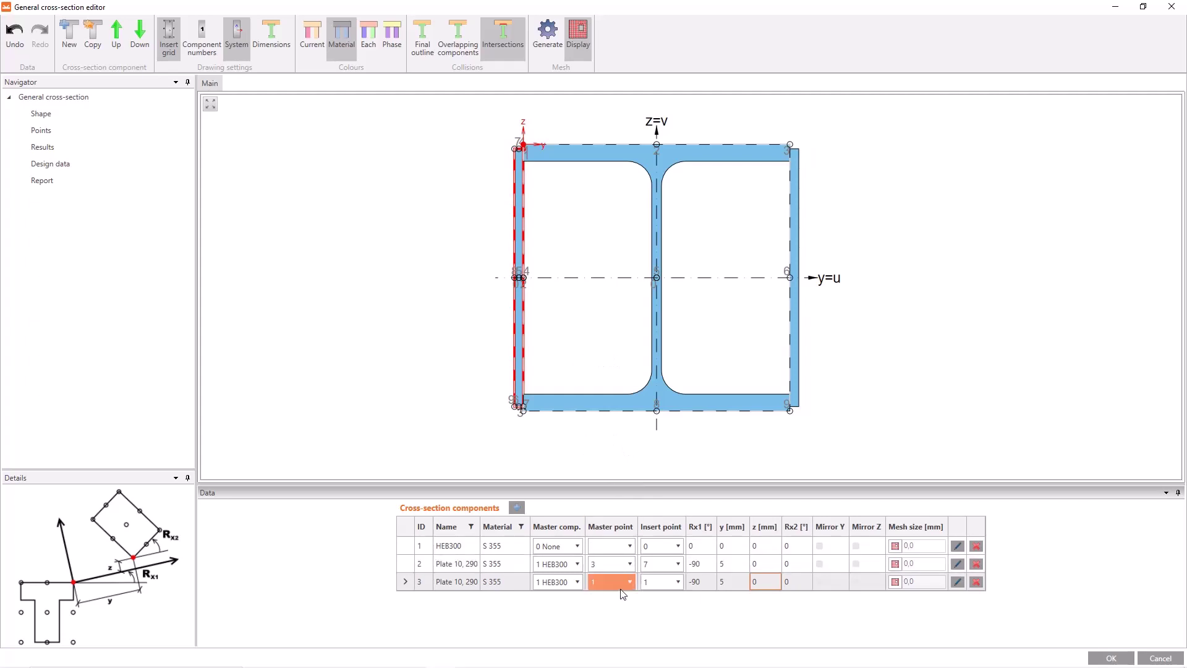
# Step: Check the copied plate's properties, then show component numbers and set Colours to Current
pyautogui.click(957, 583)
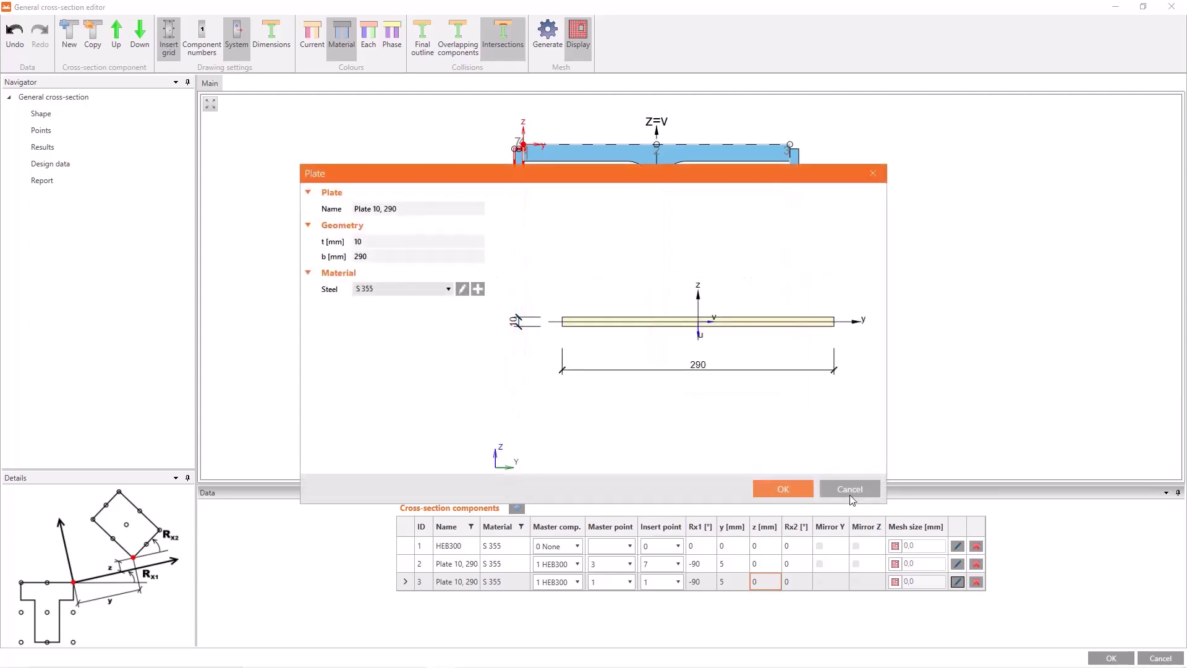
pyautogui.click(848, 489)
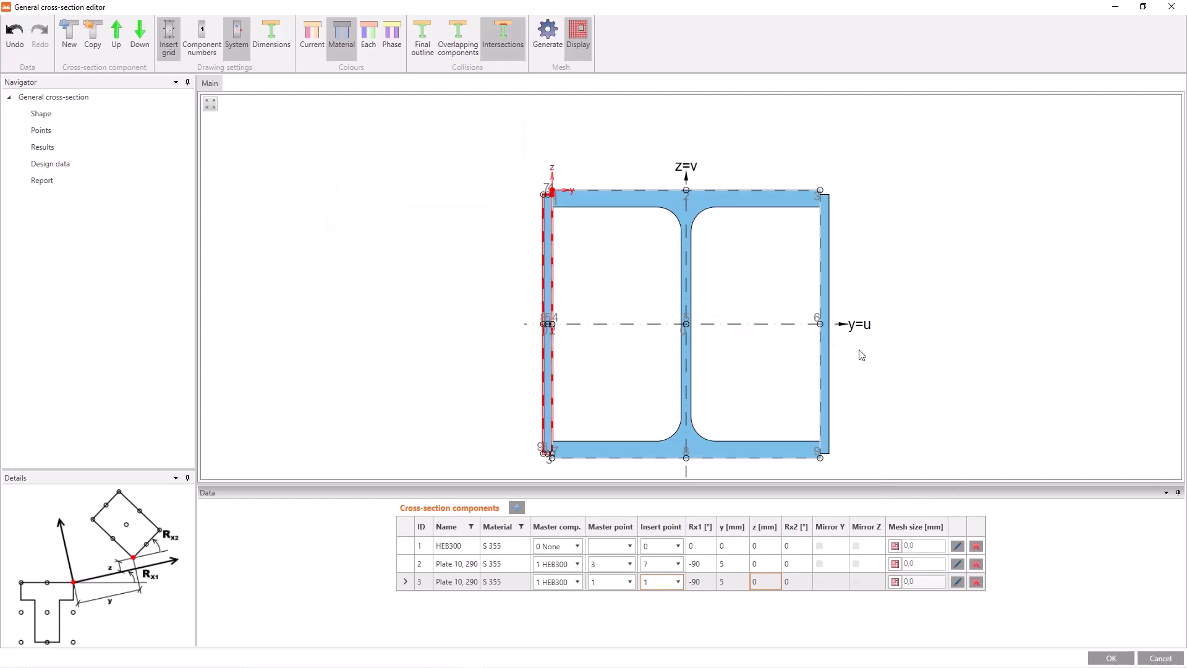
pyautogui.click(209, 45)
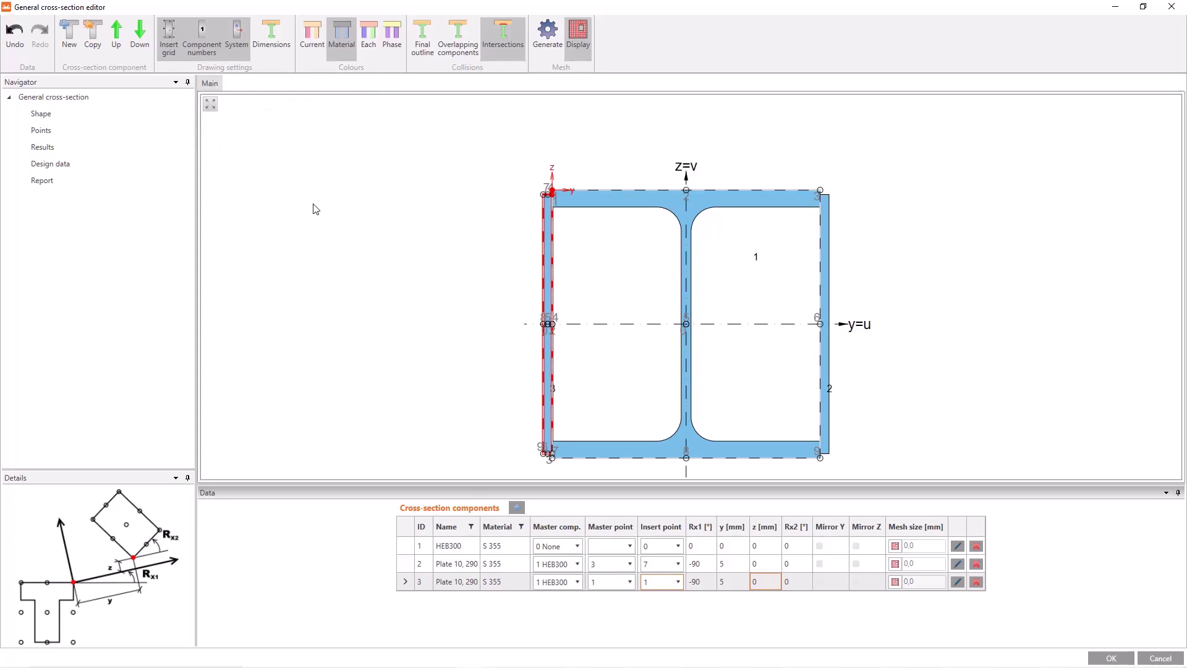
pyautogui.click(312, 34)
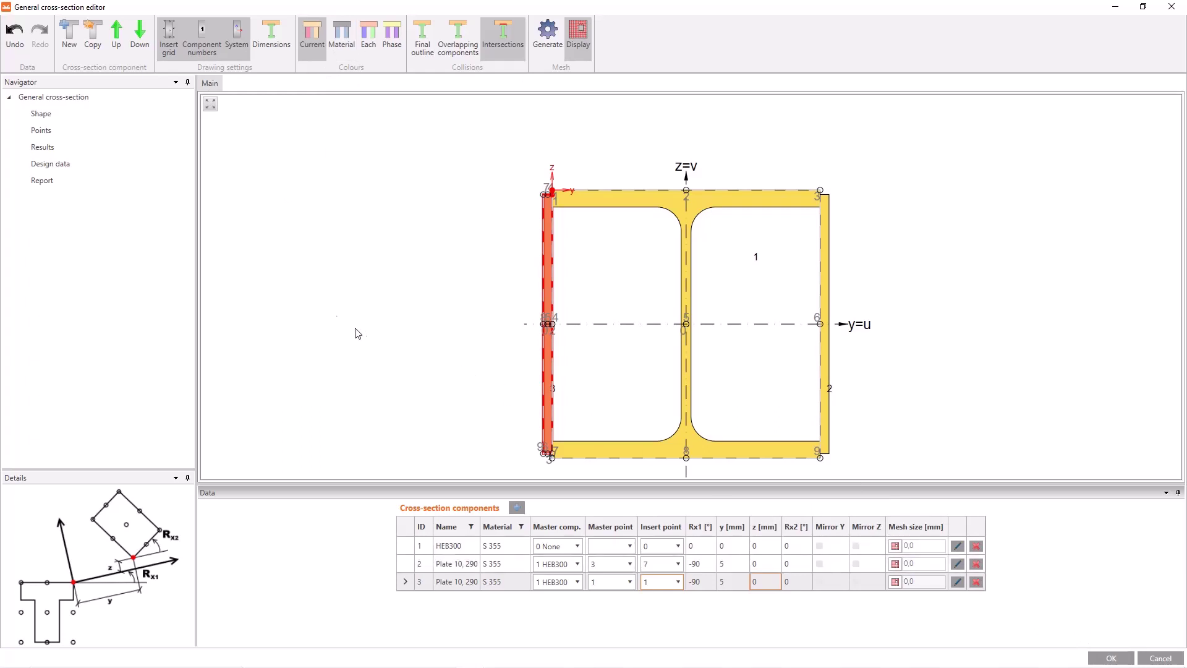
# Step: Open the section Results and mark the stress points on the section
pyautogui.click(65, 145)
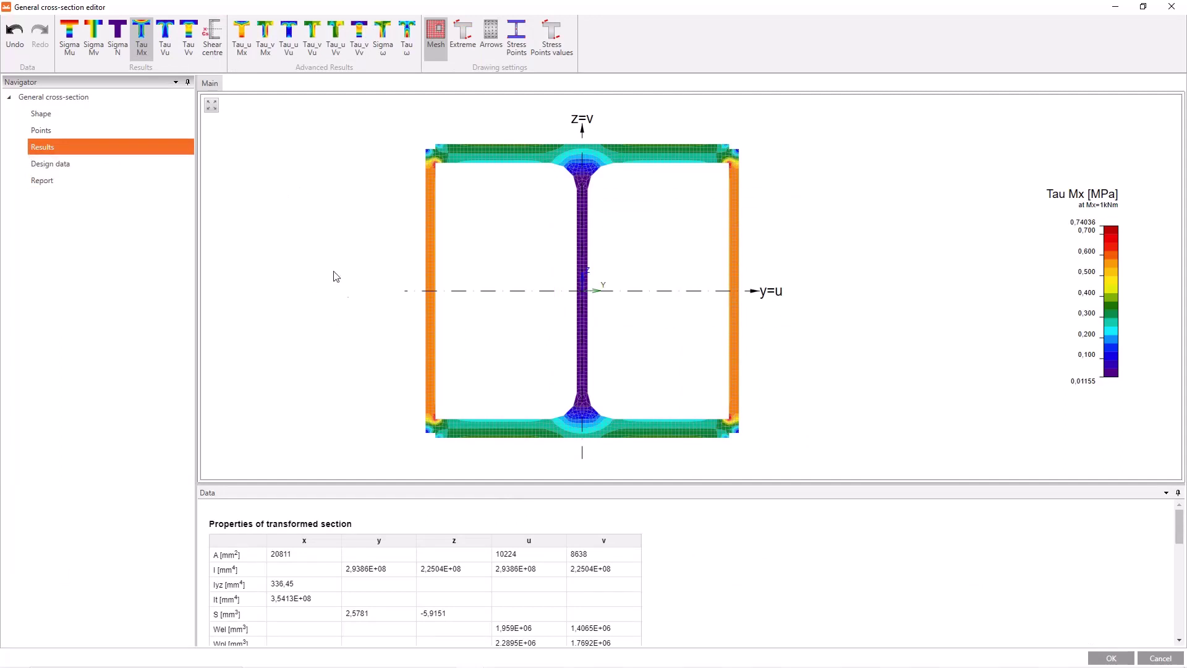
pyautogui.scroll(-2, 452, 513)
pyautogui.scroll(-8, 458, 522)
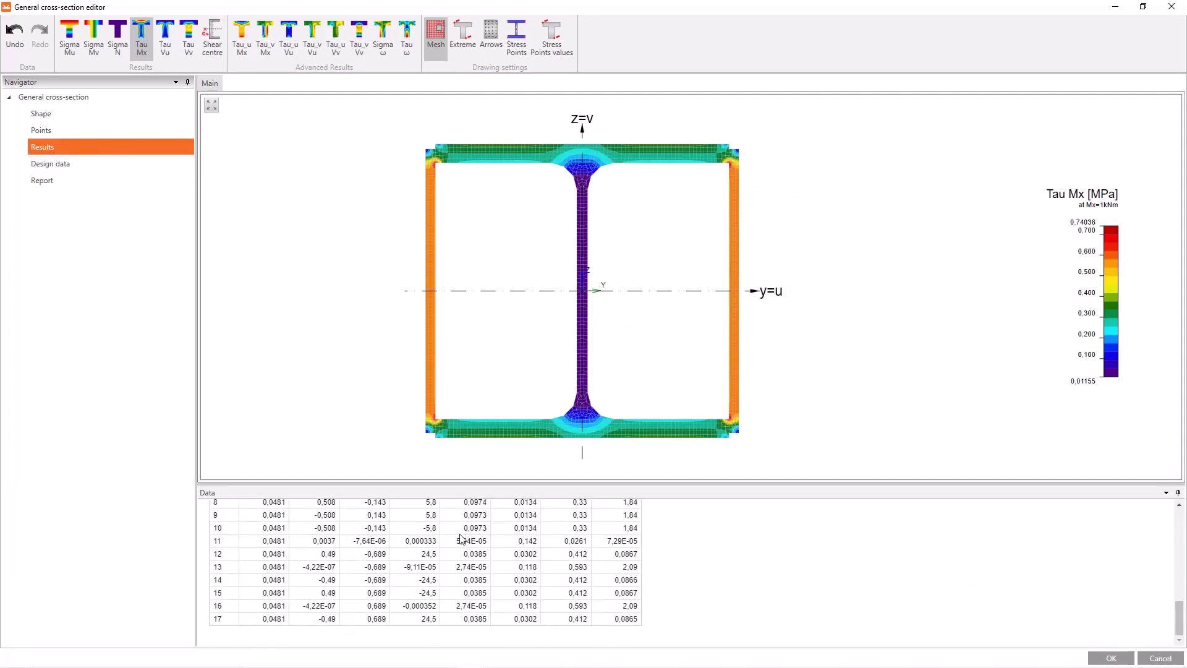
pyautogui.scroll(6, 461, 539)
pyautogui.scroll(5, 457, 532)
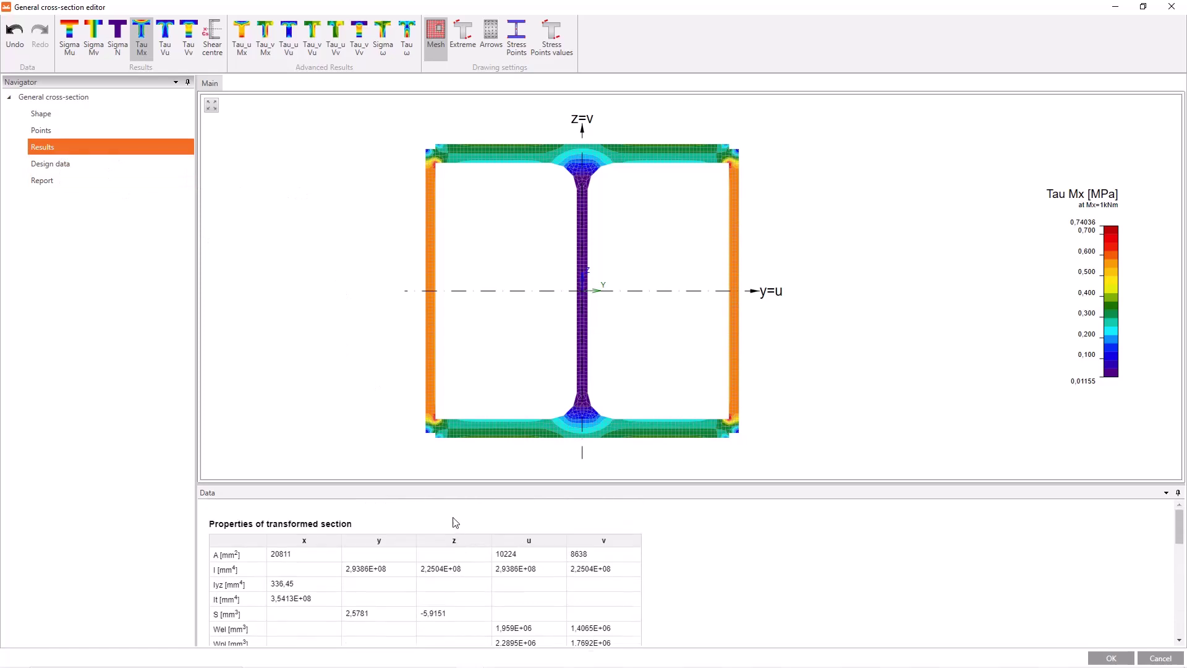
pyautogui.click(516, 39)
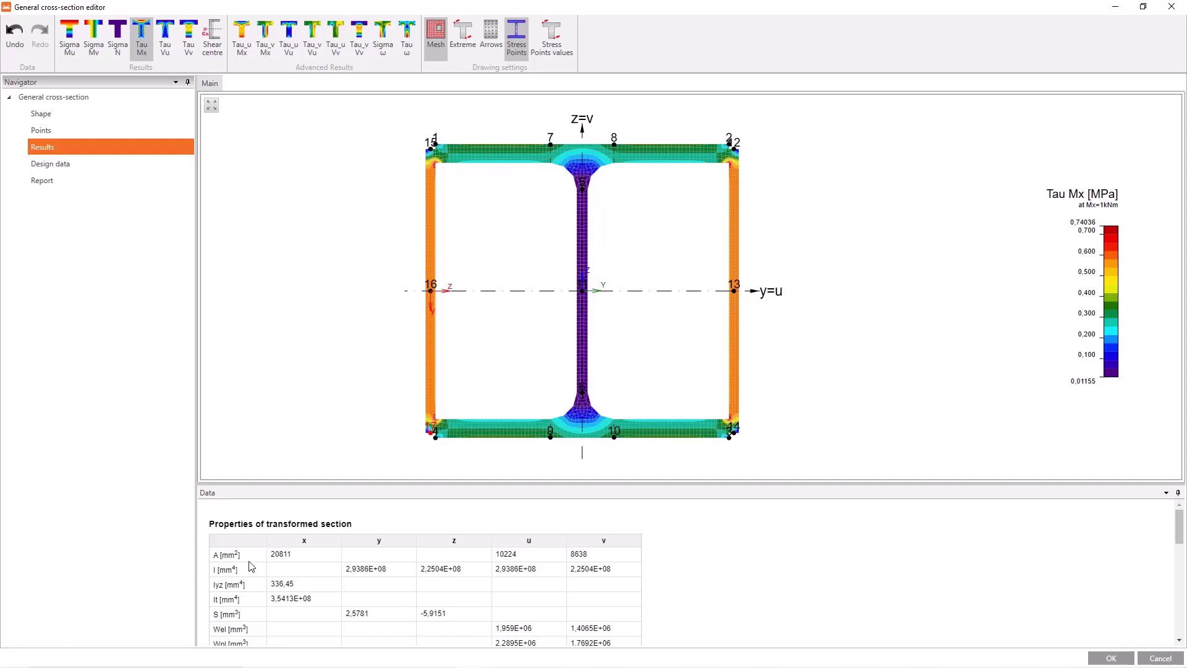
# Step: Show stress point values and extremes, view the report, and apply the section to the column
pyautogui.scroll(-2, 247, 566)
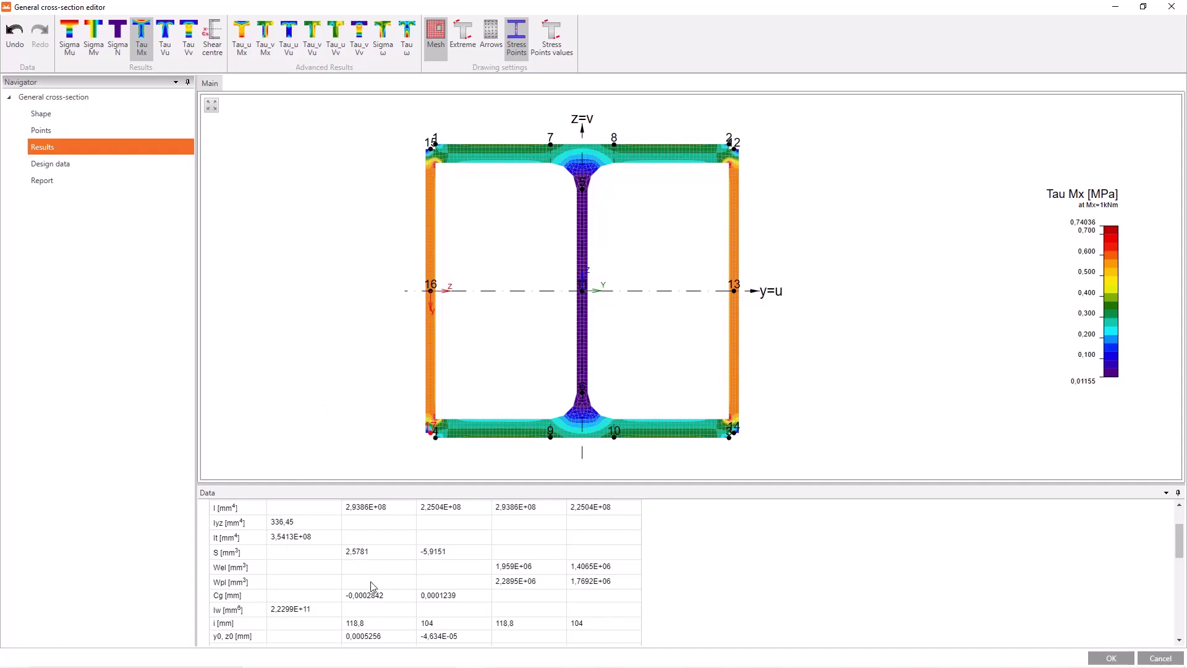
pyautogui.scroll(3, 371, 586)
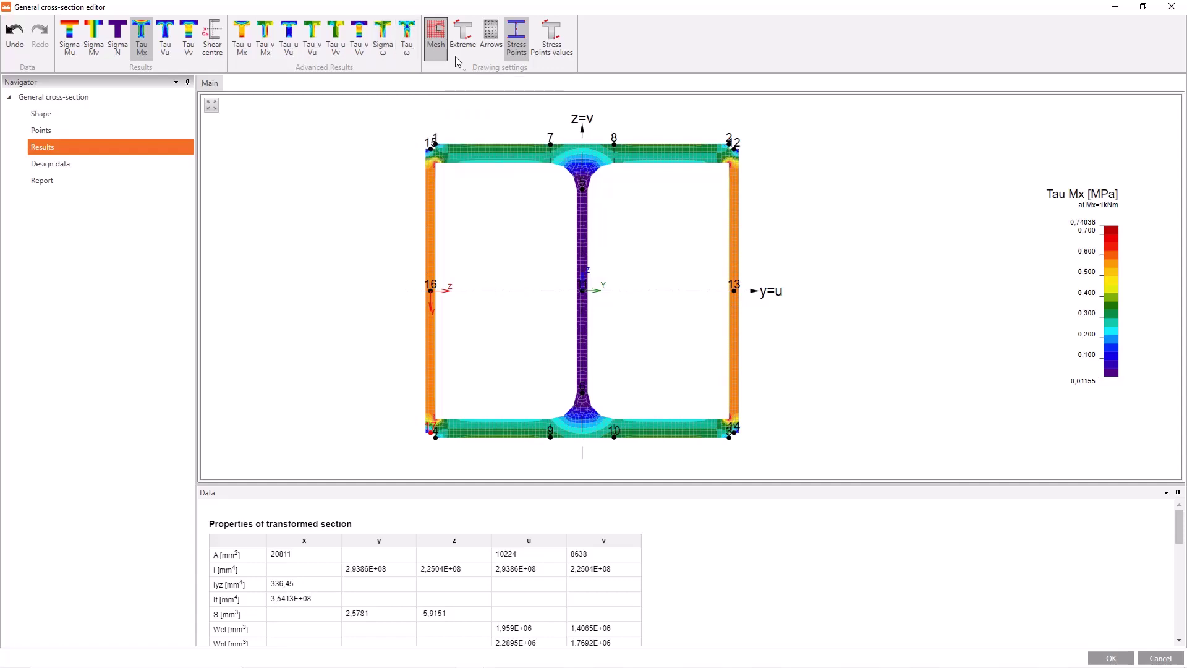
pyautogui.click(554, 44)
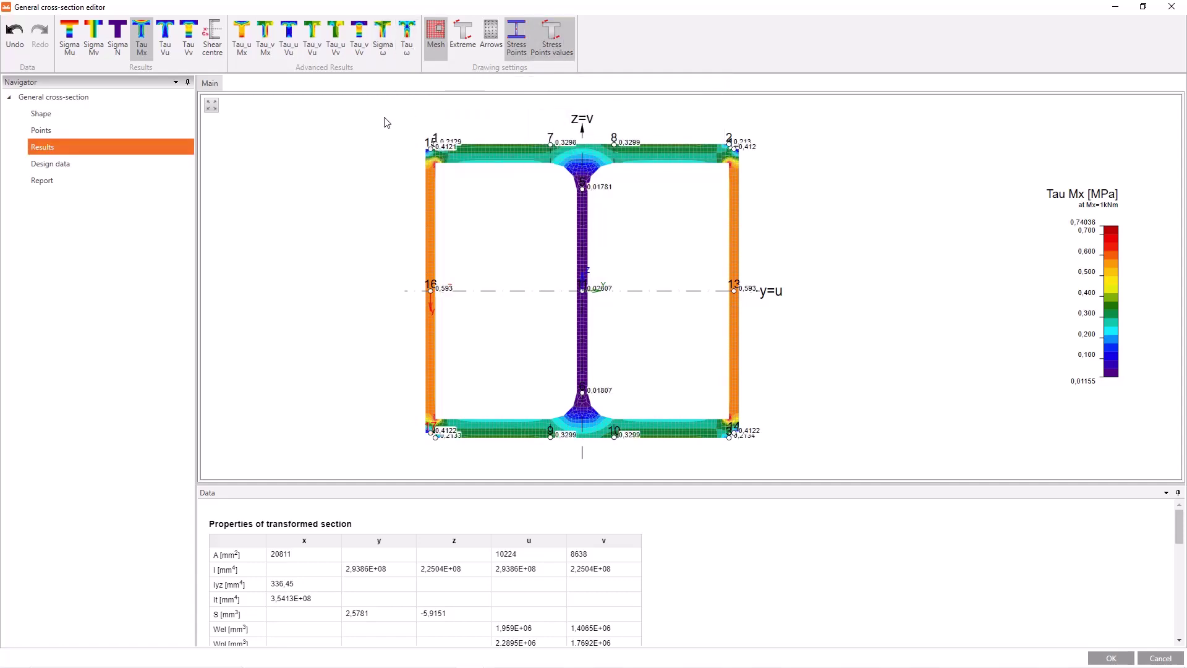
pyautogui.click(462, 34)
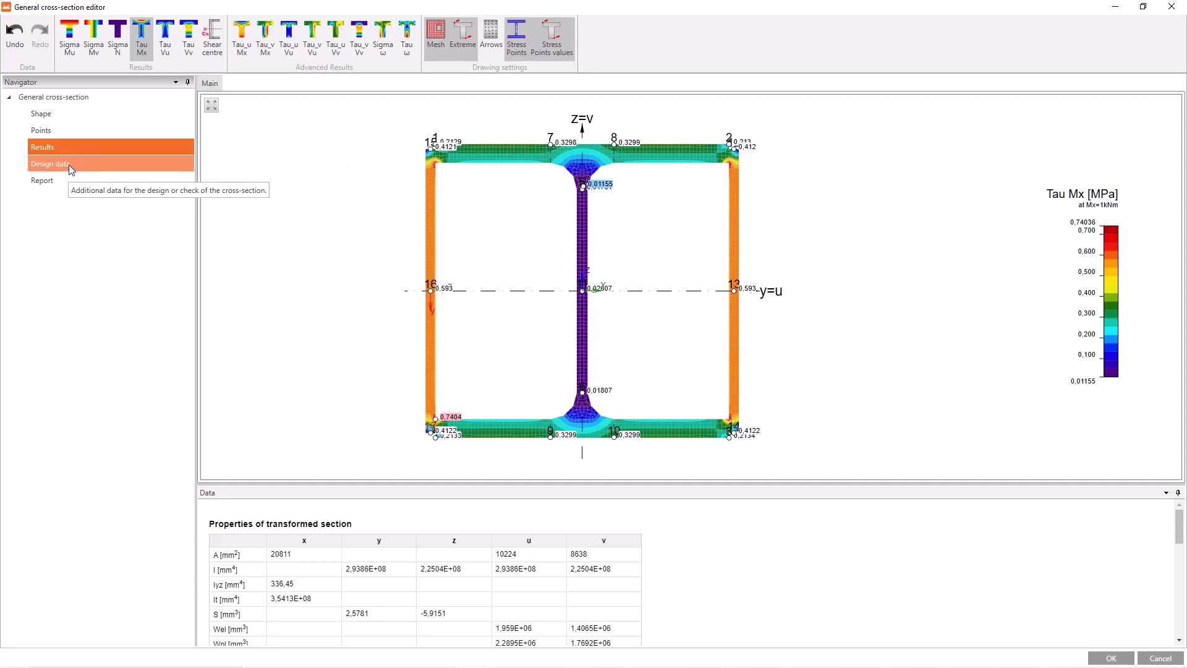
pyautogui.click(69, 180)
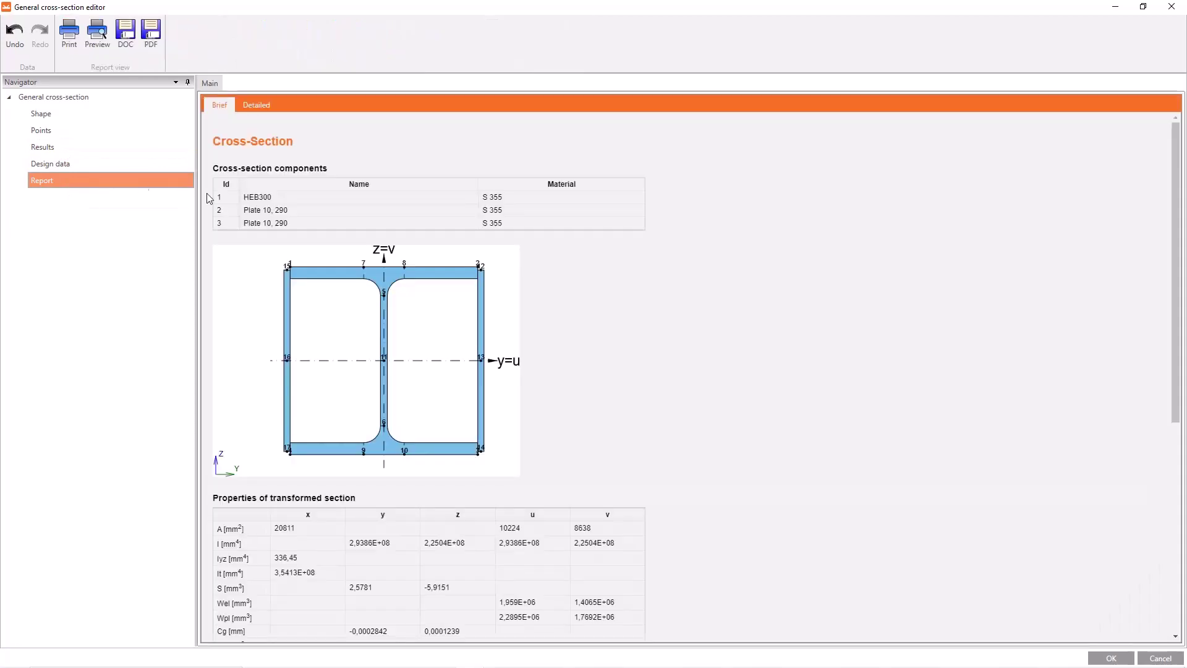
pyautogui.click(1107, 657)
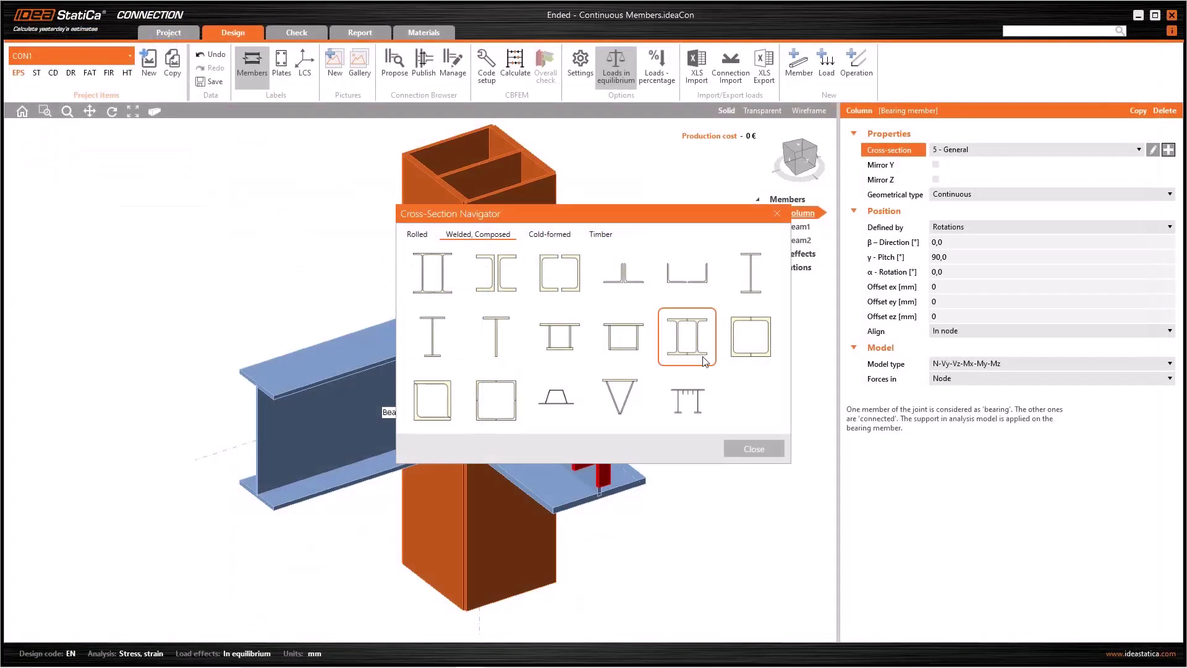
pyautogui.click(777, 214)
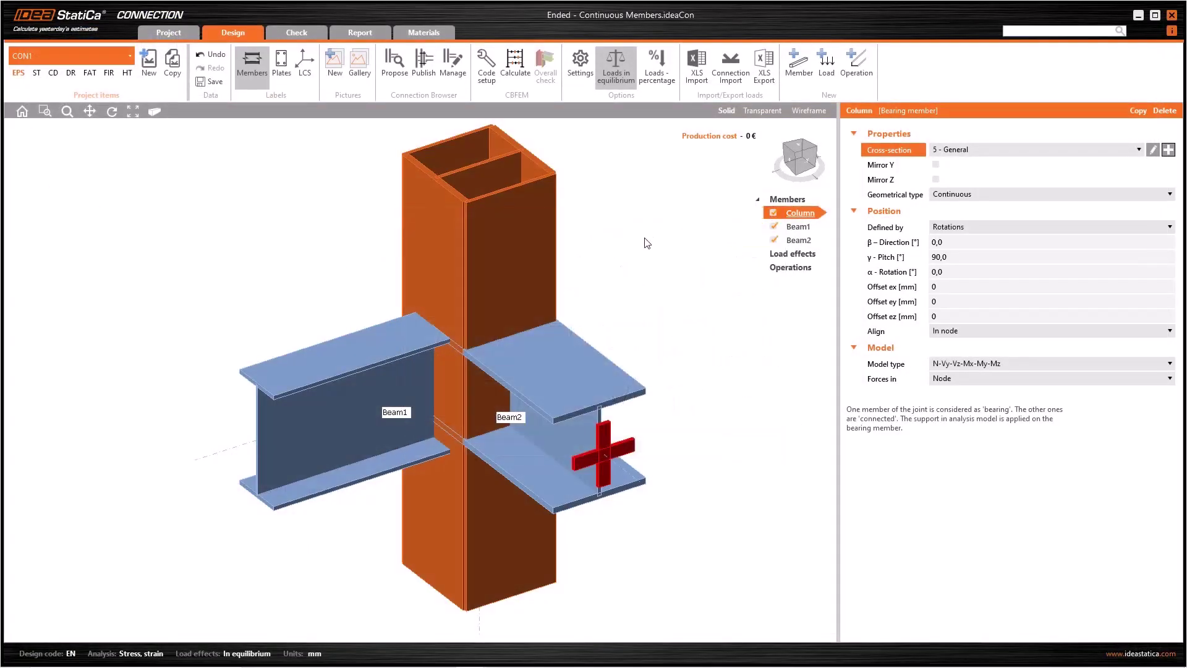